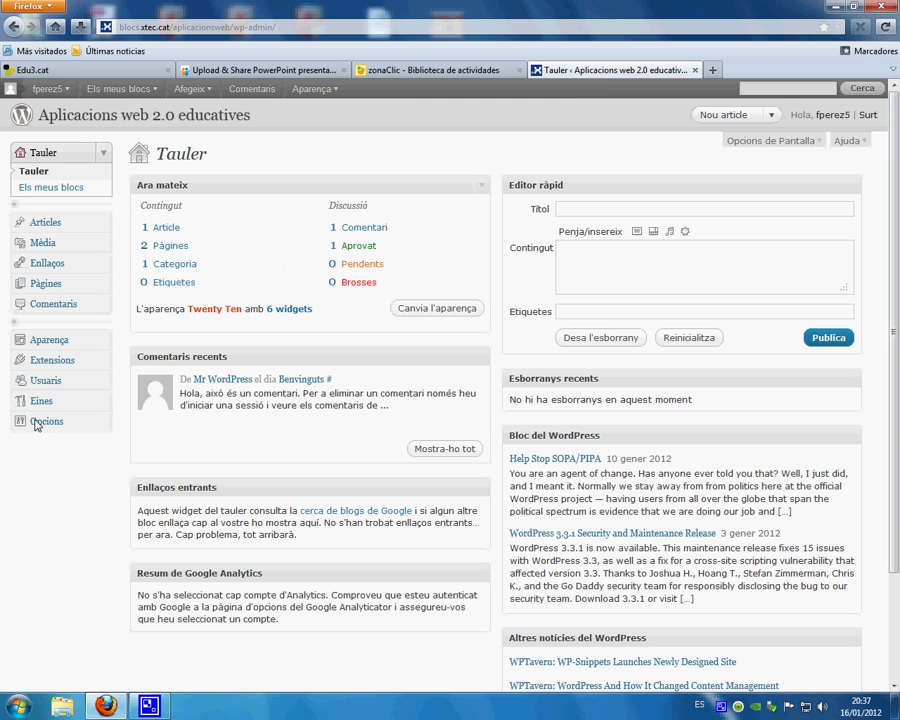
# Add a new page to the blog and title it "Video educatiu"
pyautogui.click(48, 288)
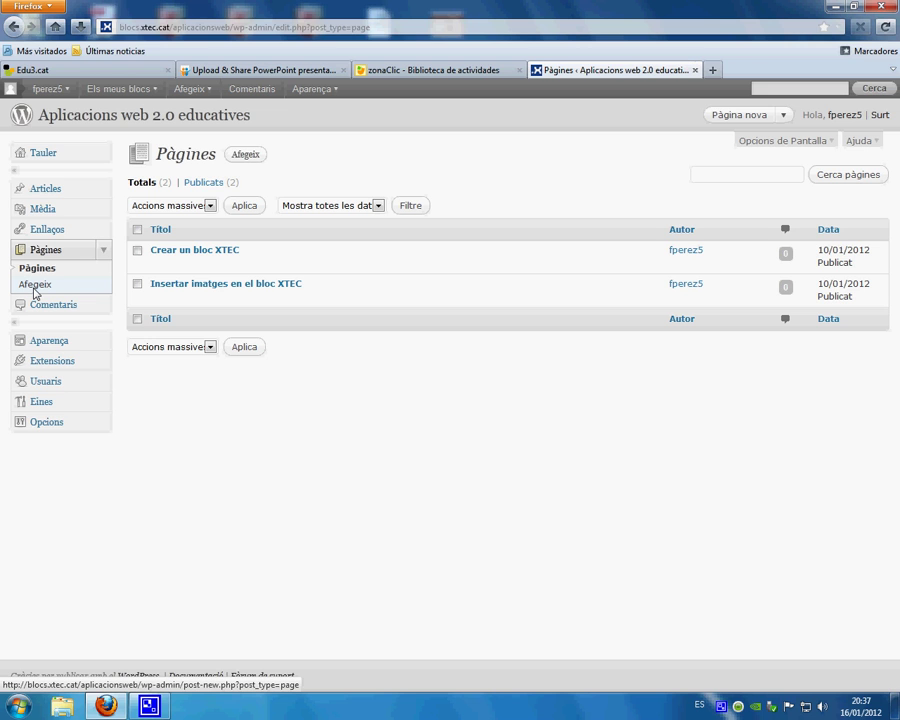
pyautogui.click(43, 288)
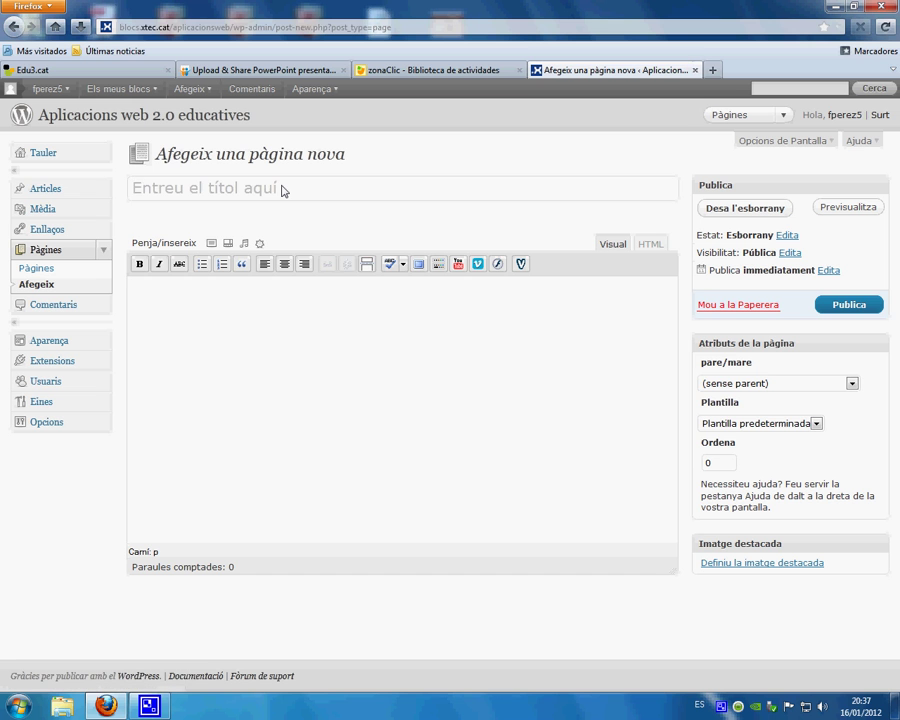
pyautogui.click(283, 190)
pyautogui.write('Vi')
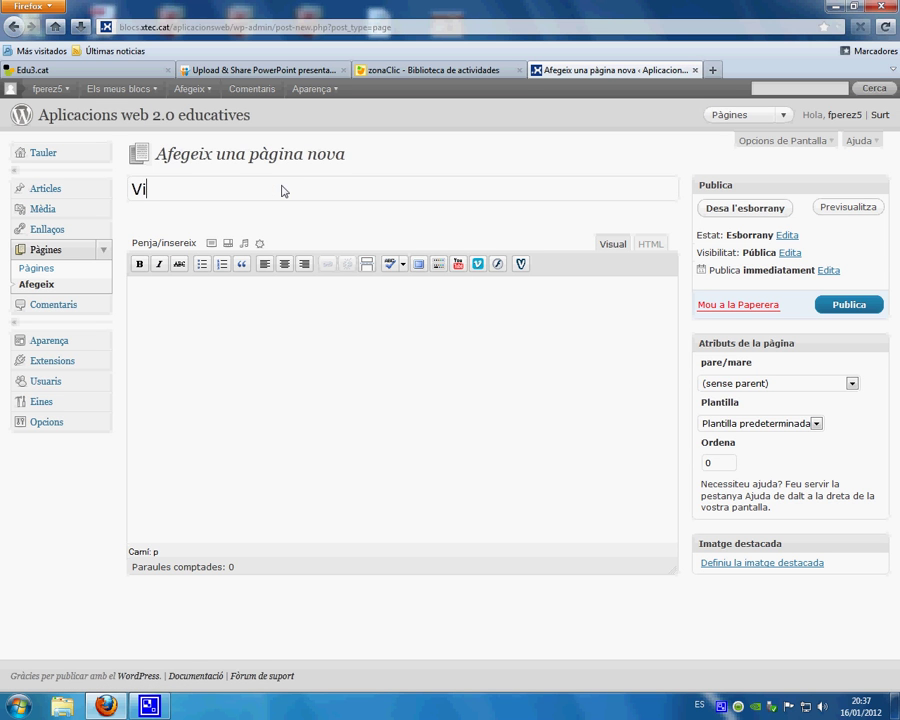
pyautogui.write('deo educatiu')
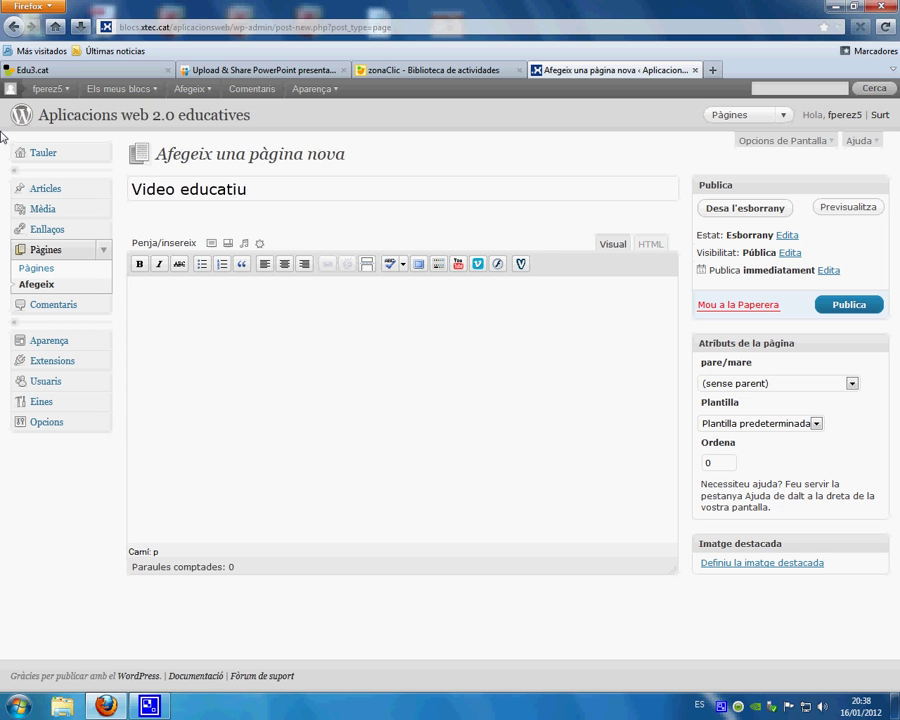
# Switch to the Edu3.cat site and search it for "tecnologia"
pyautogui.click(80, 72)
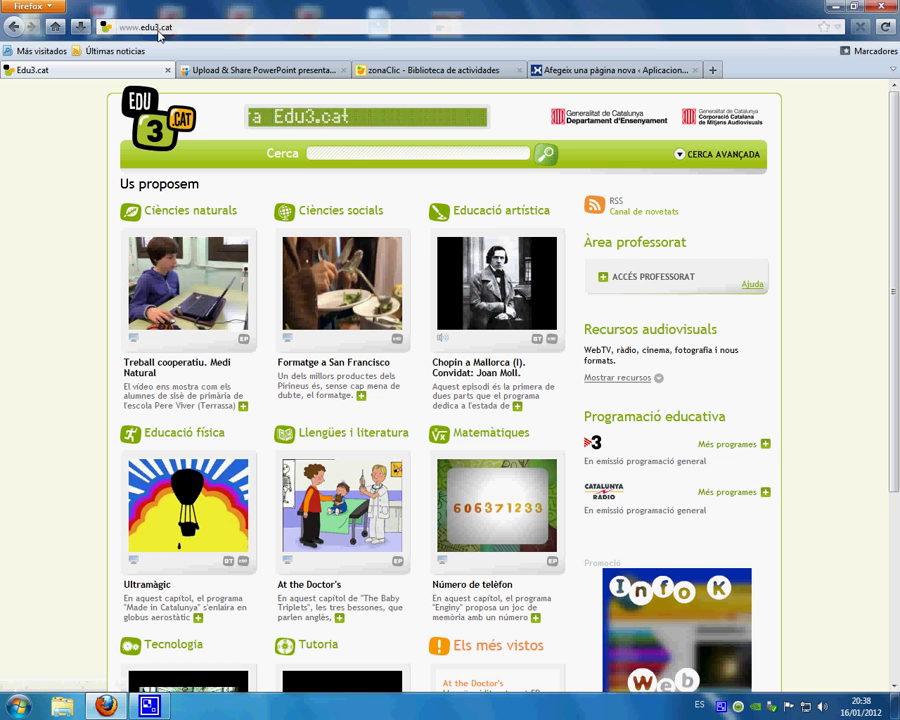
pyautogui.click(317, 155)
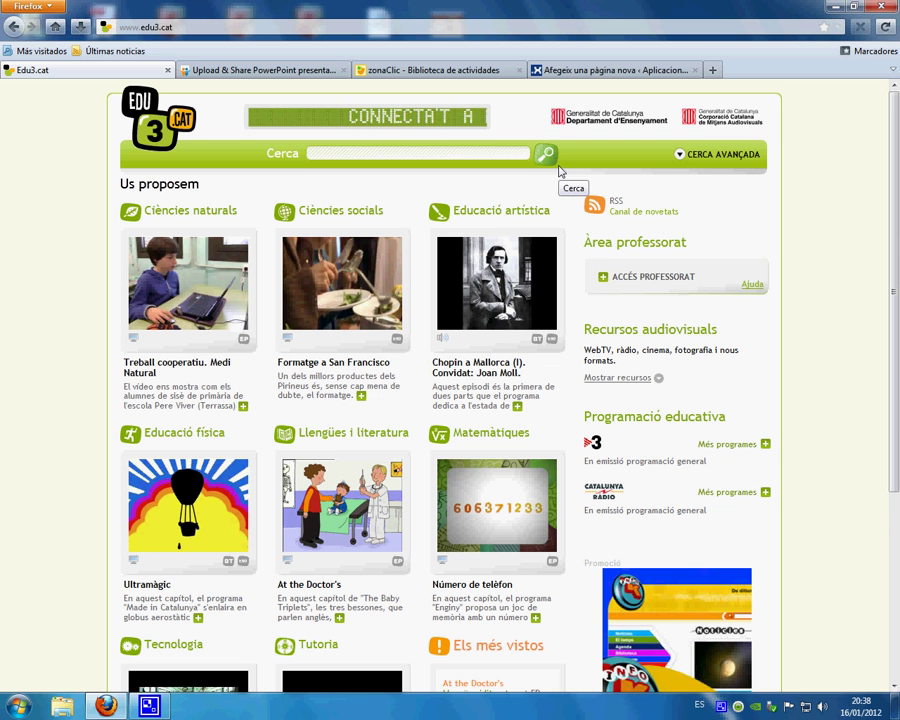
pyautogui.write('tecnologia')
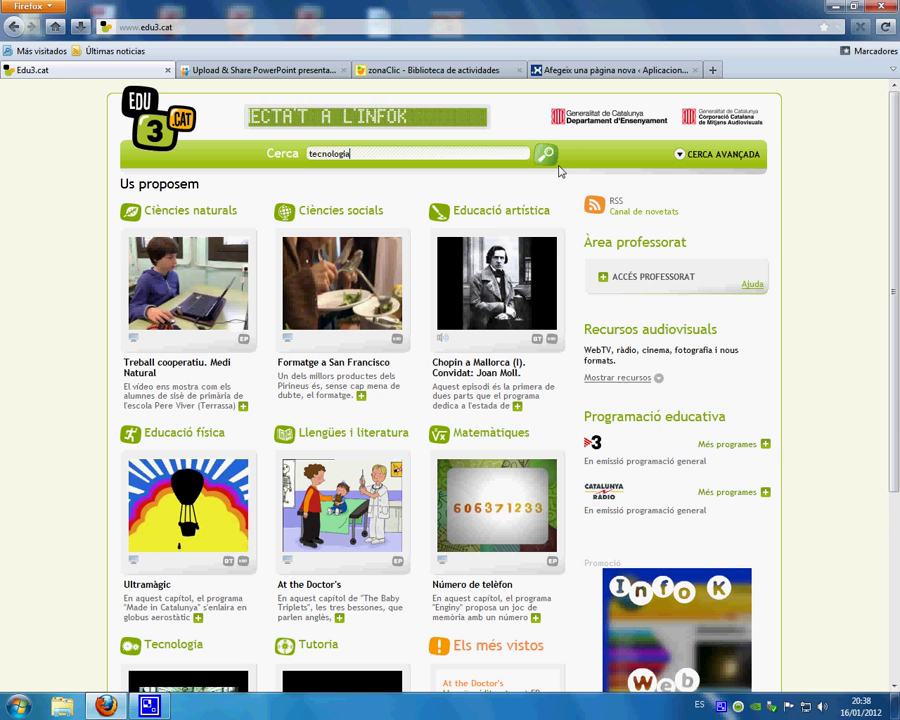
pyautogui.press('Return')
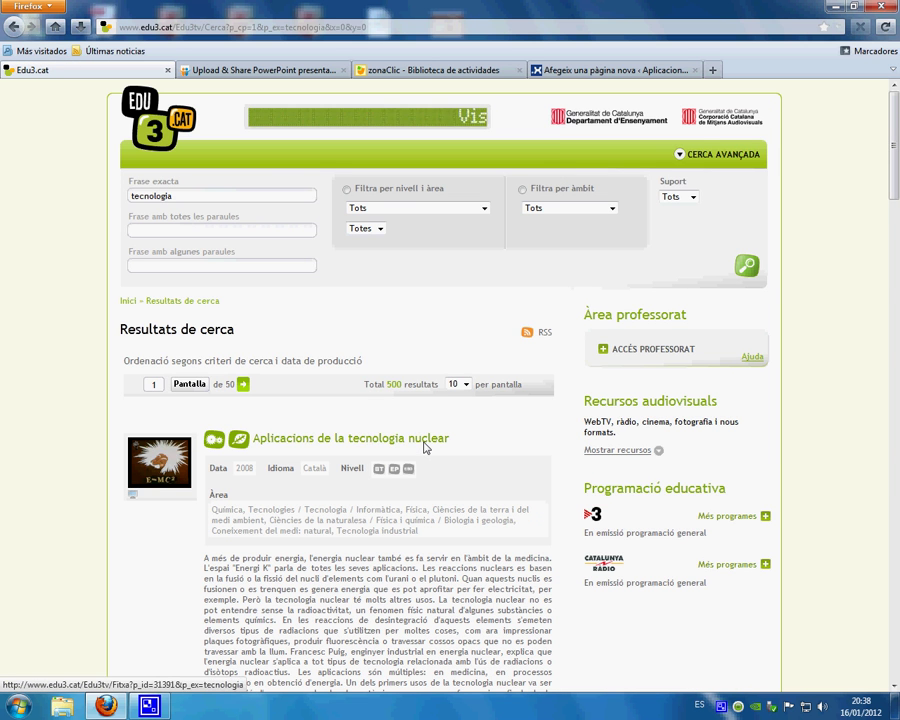
# Browse the search results, check the "La seguretat electrònica" entry and return to the results list
pyautogui.scroll(-8, 424, 447)
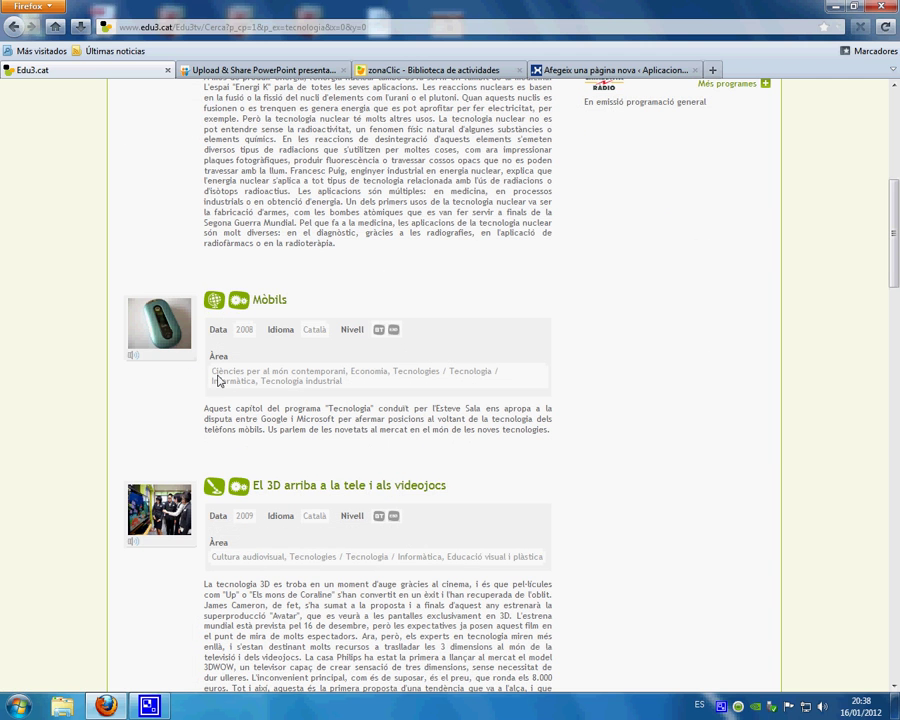
pyautogui.scroll(-1, 303, 460)
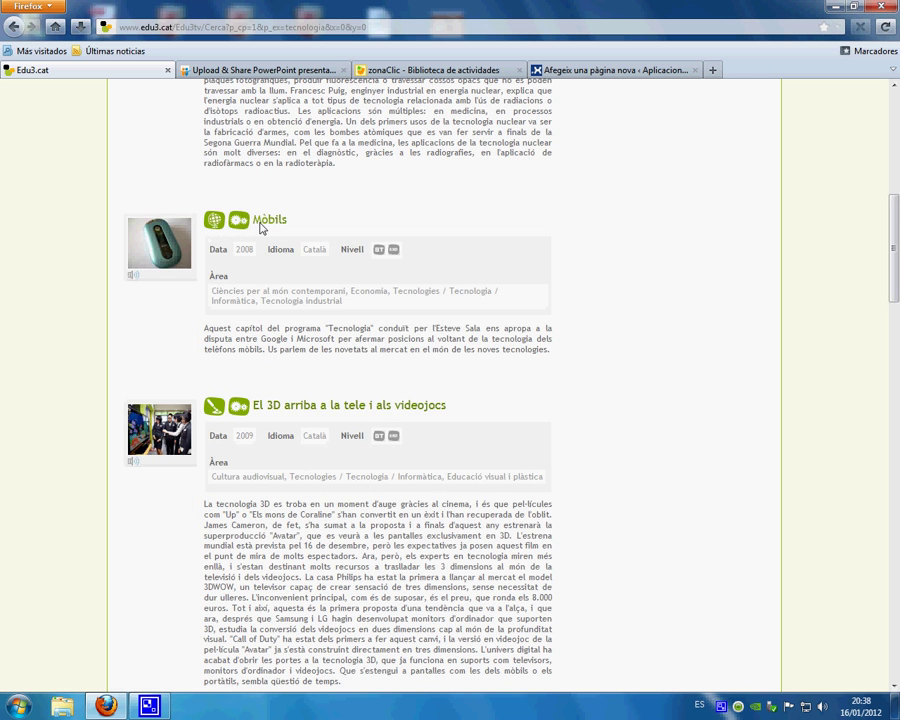
pyautogui.scroll(-7, 330, 450)
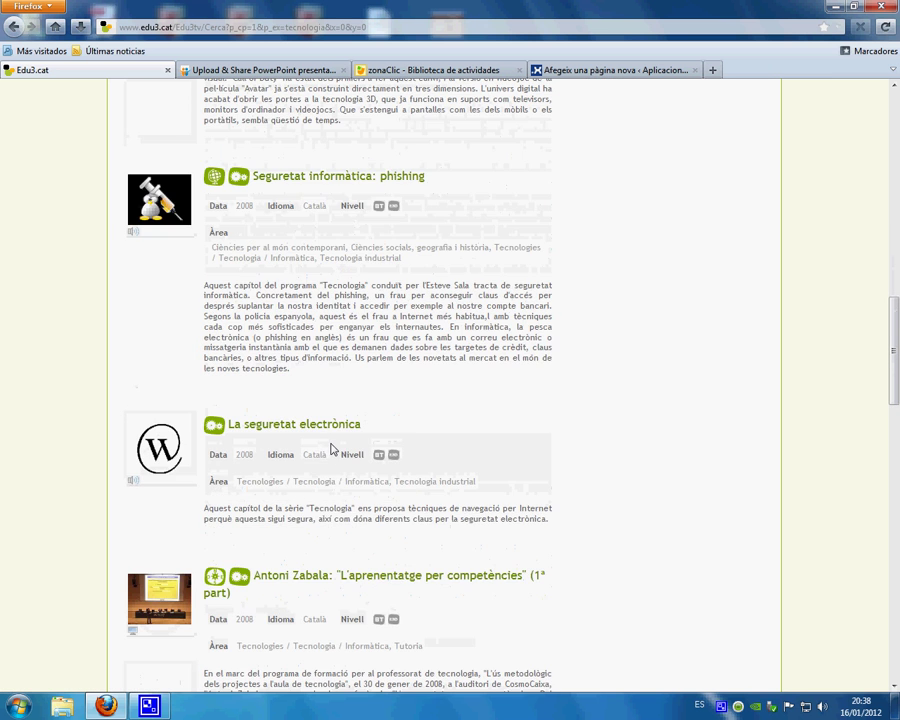
pyautogui.scroll(-2, 322, 432)
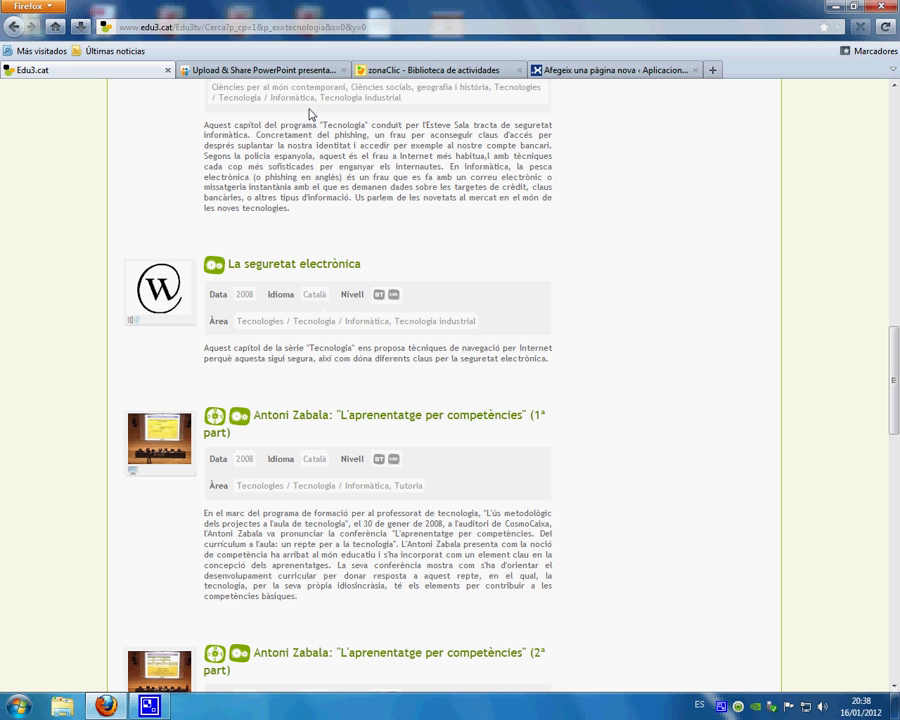
pyautogui.click(293, 268)
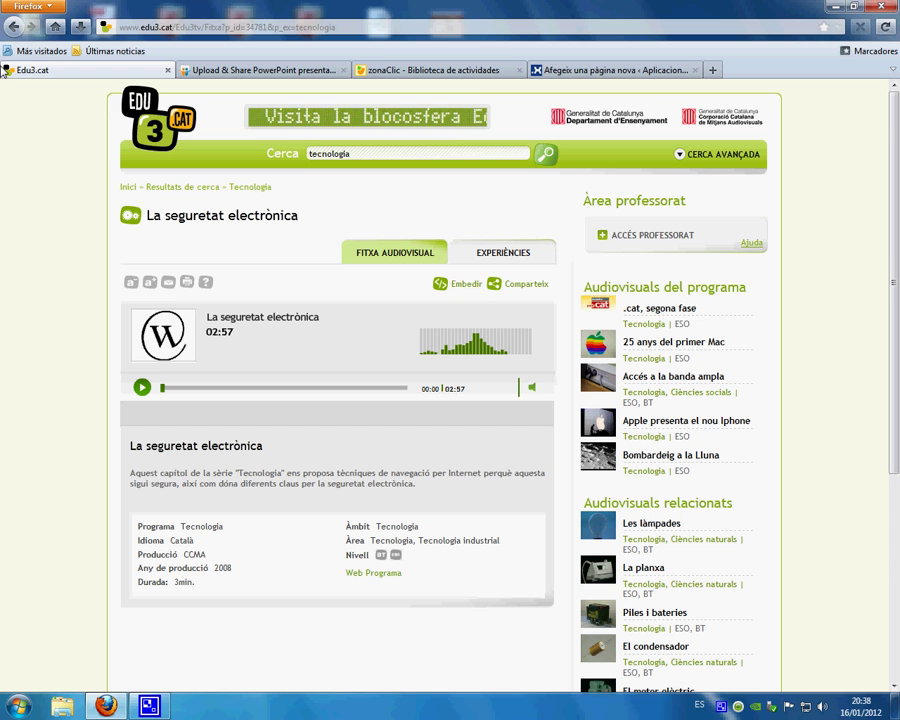
pyautogui.click(8, 30)
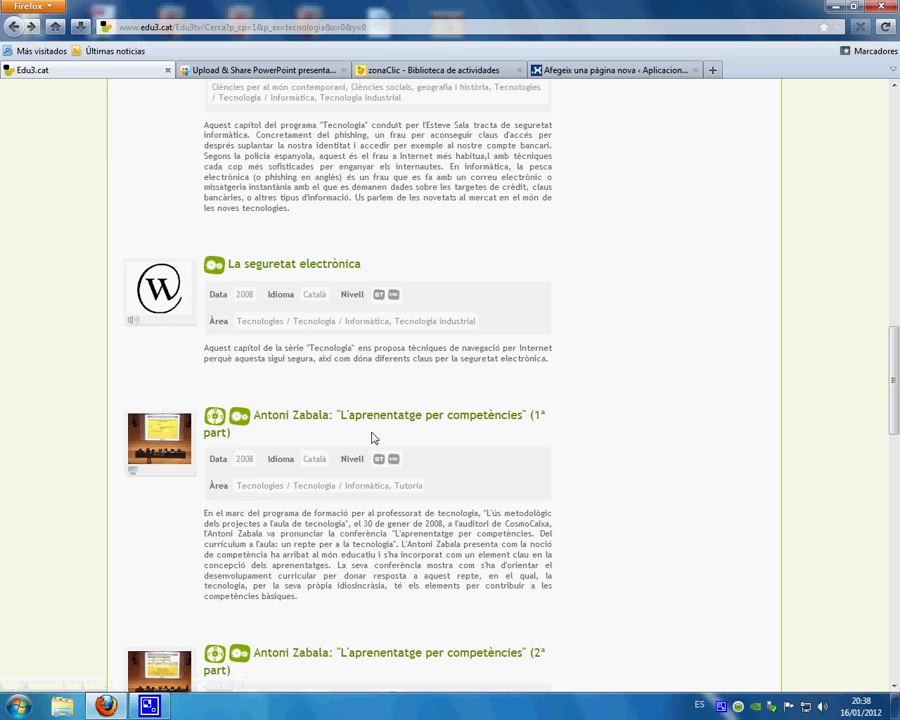
# Open the "Interactivitat" video from the search results and copy its embed code
pyautogui.scroll(-1, 372, 434)
pyautogui.scroll(-10, 372, 434)
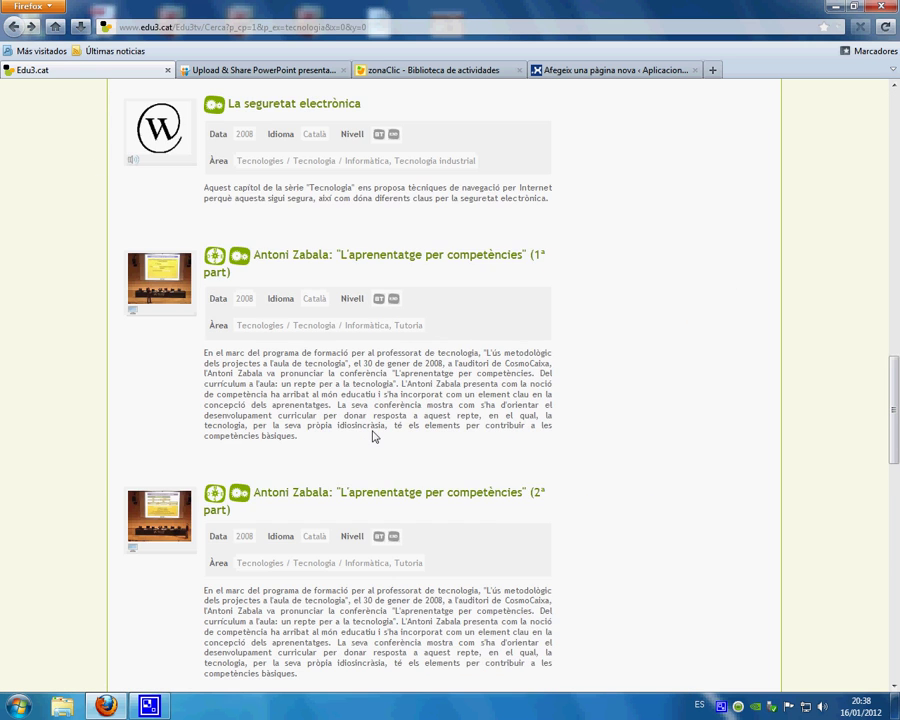
pyautogui.scroll(-6, 372, 434)
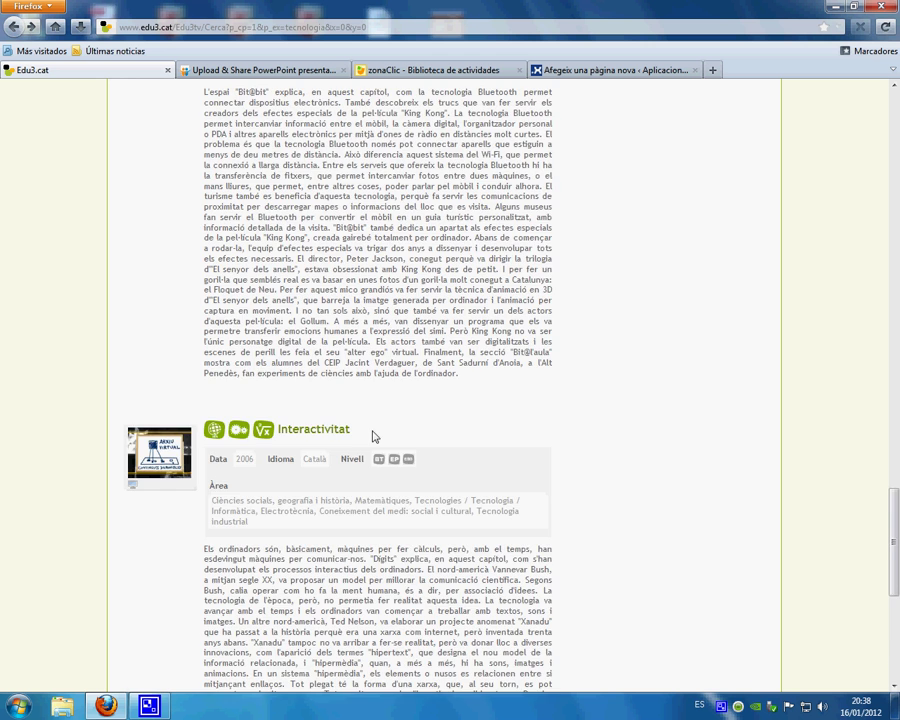
pyautogui.scroll(-2, 372, 434)
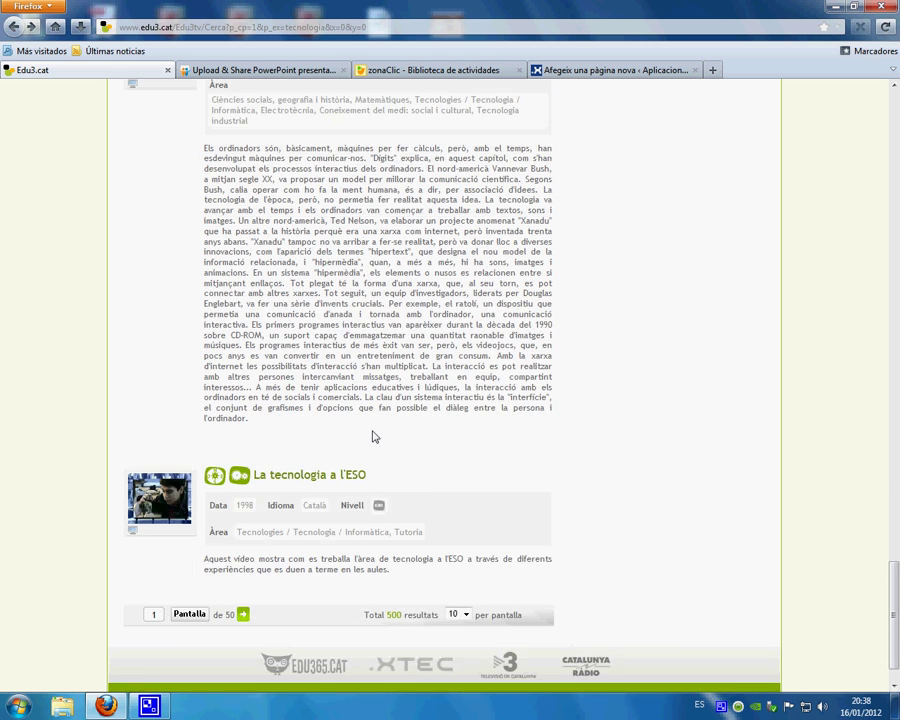
pyautogui.scroll(4, 372, 434)
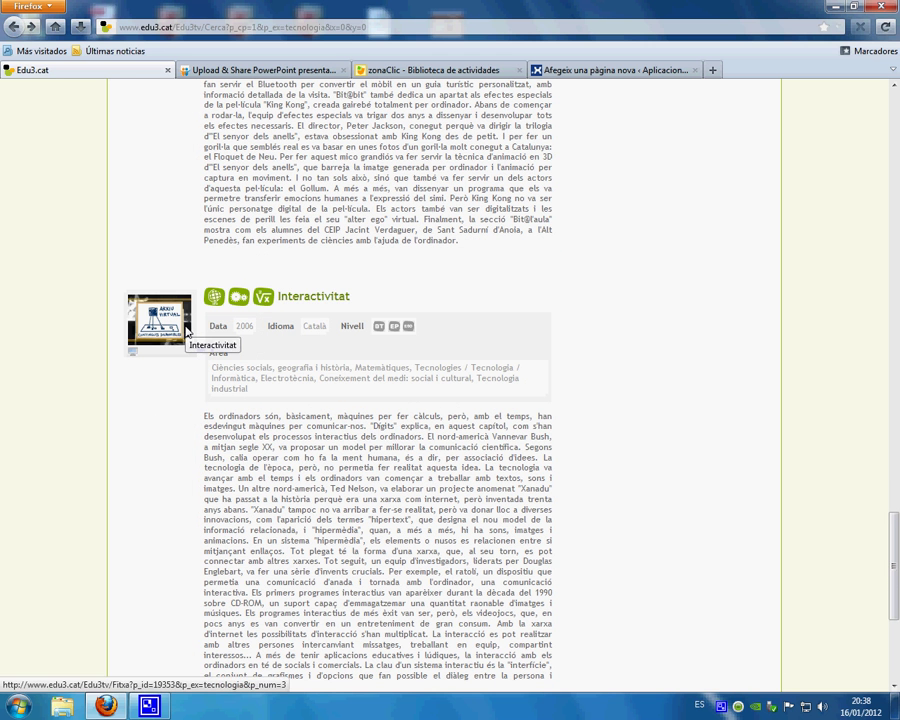
pyautogui.click(305, 301)
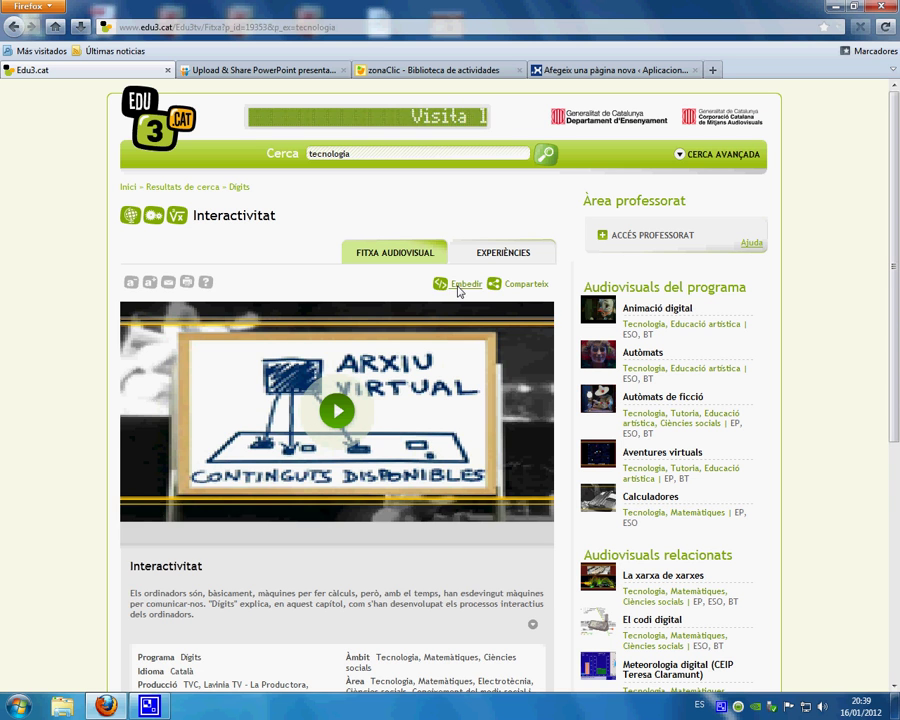
pyautogui.click(459, 289)
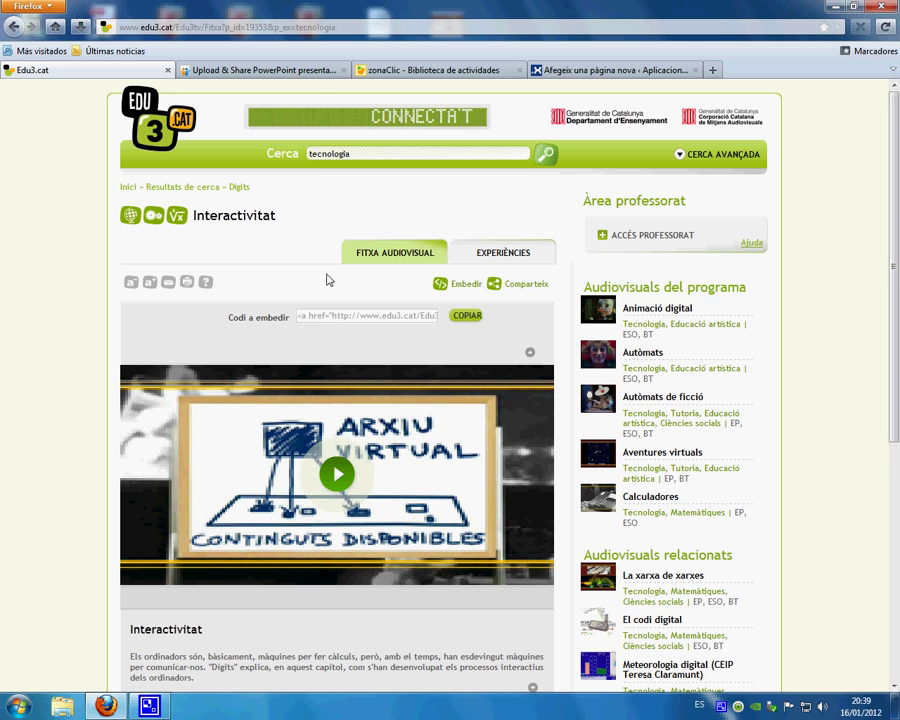
# Return to the "Video educatiu" page in the blog editor and paste the video's embed code into its HTML source
pyautogui.click(628, 72)
pyautogui.click(163, 305)
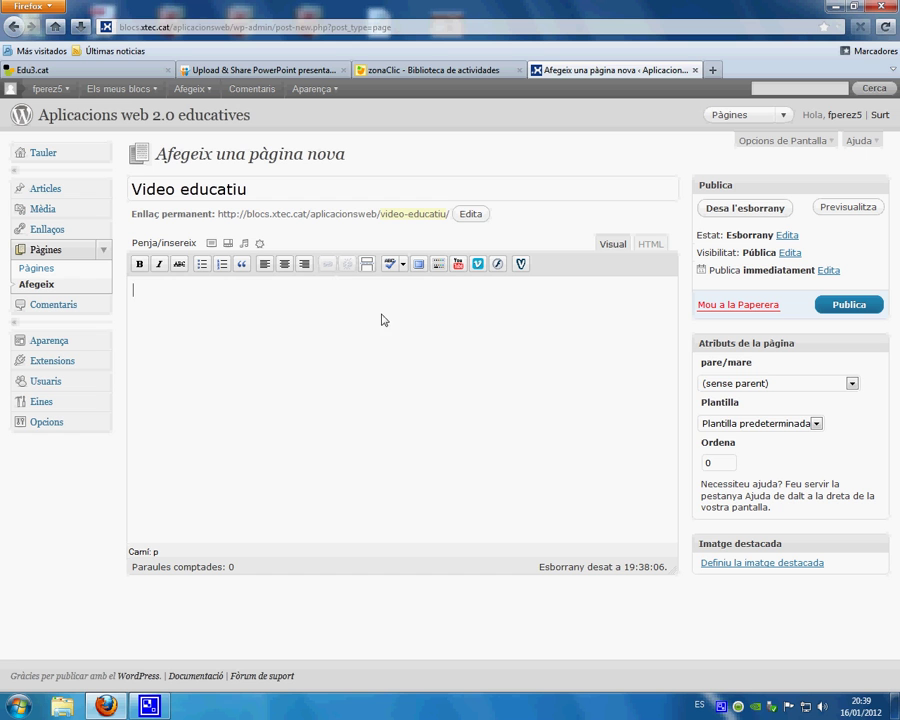
pyautogui.click(648, 245)
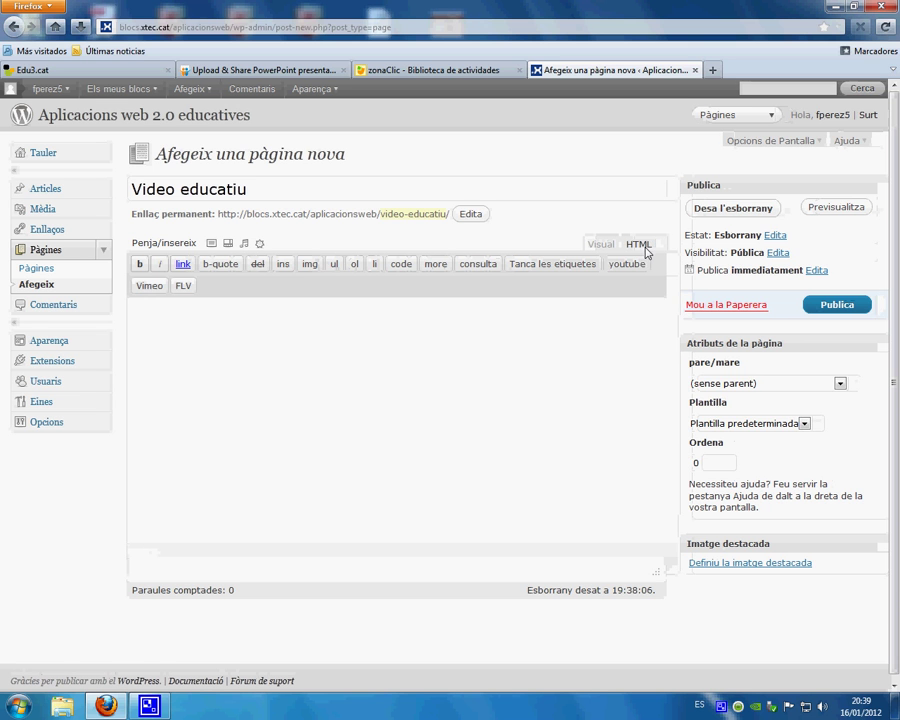
pyautogui.rightClick(148, 318)
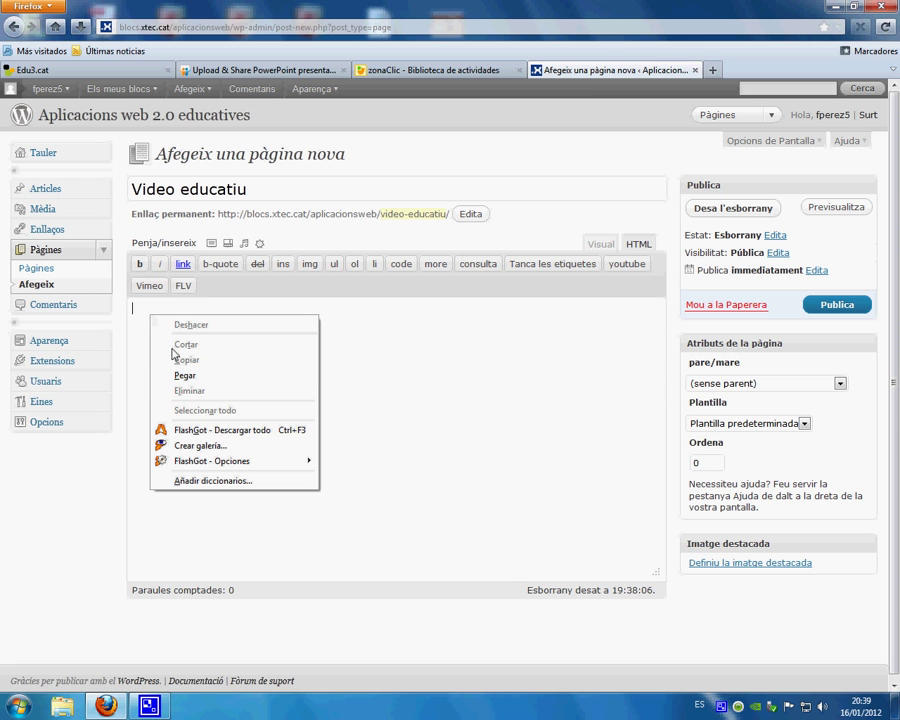
pyautogui.click(201, 375)
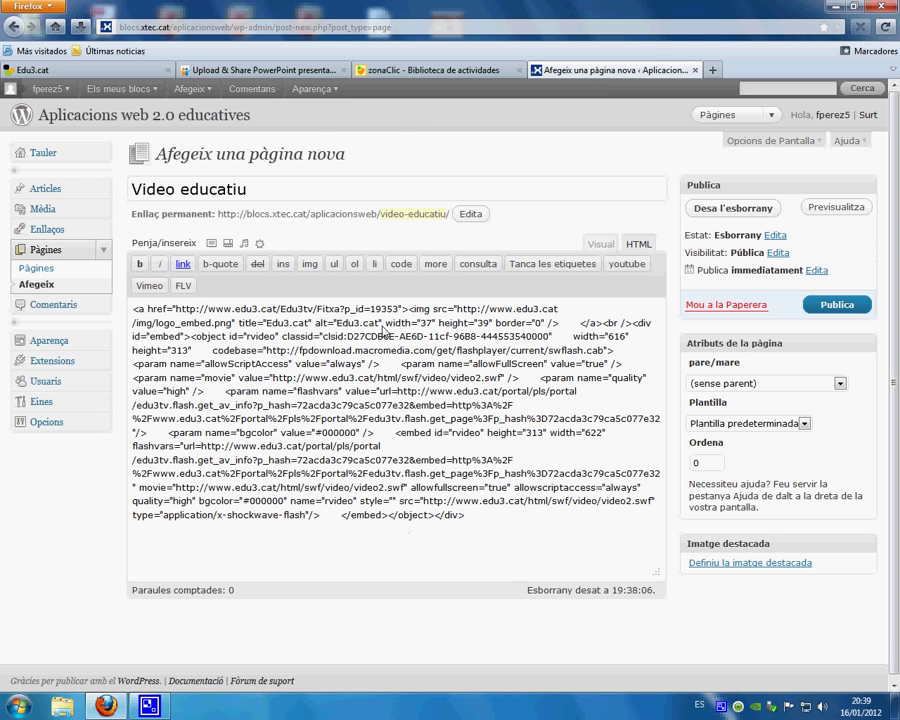
pyautogui.click(103, 76)
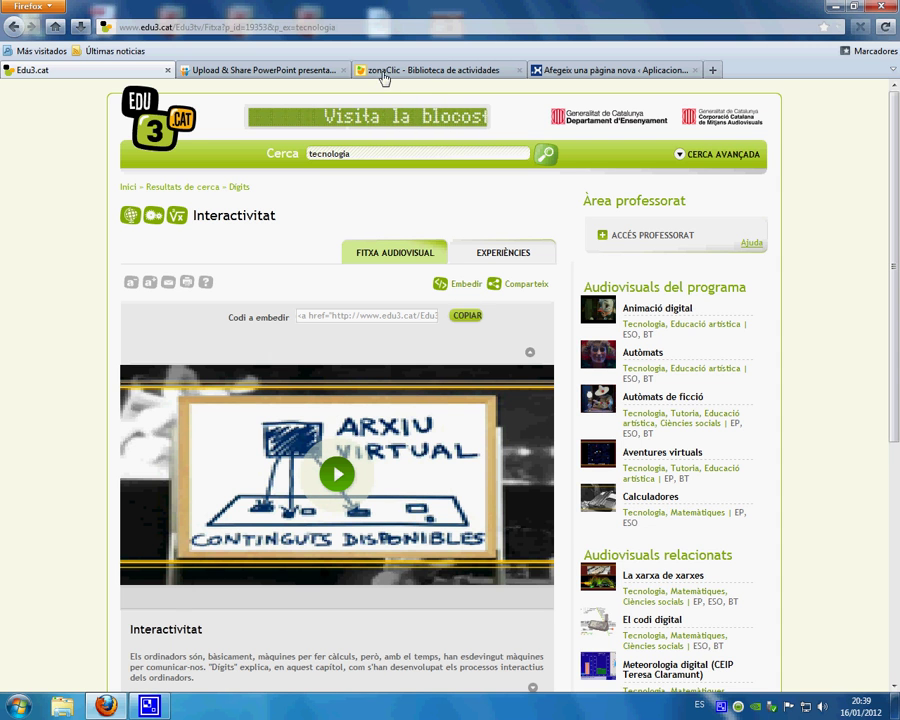
pyautogui.click(278, 72)
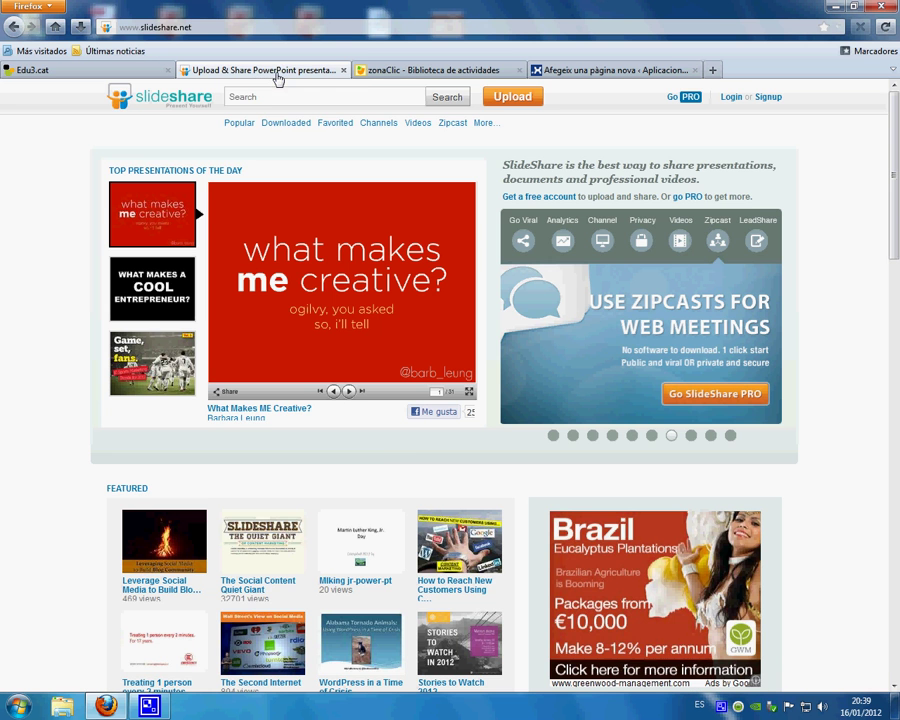
pyautogui.click(398, 72)
pyautogui.click(630, 72)
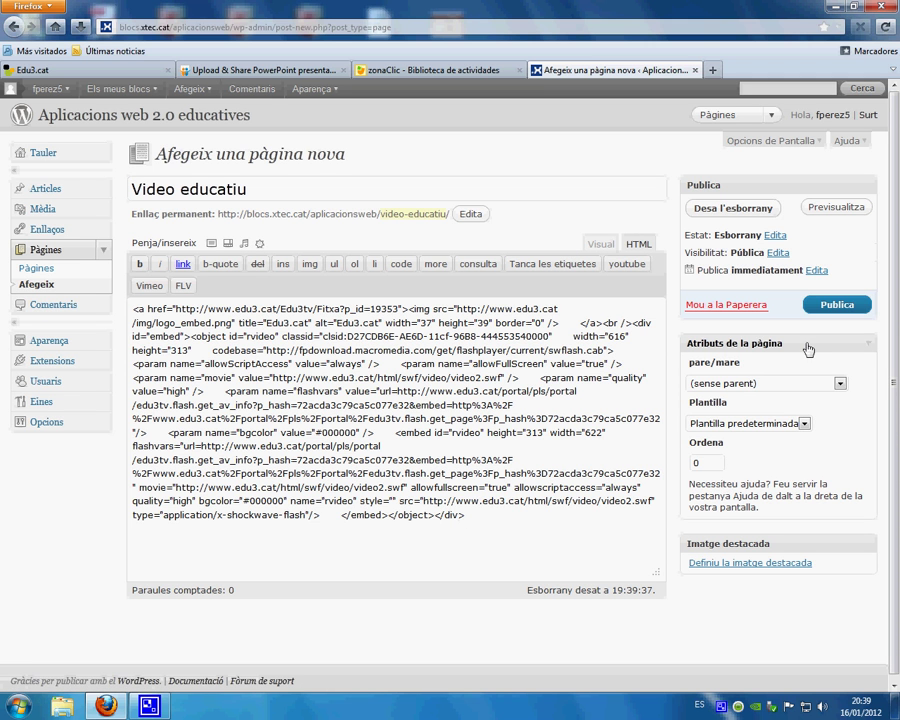
# Publish the "Video educatiu" page and view it on the blog with its embedded video
pyautogui.click(852, 308)
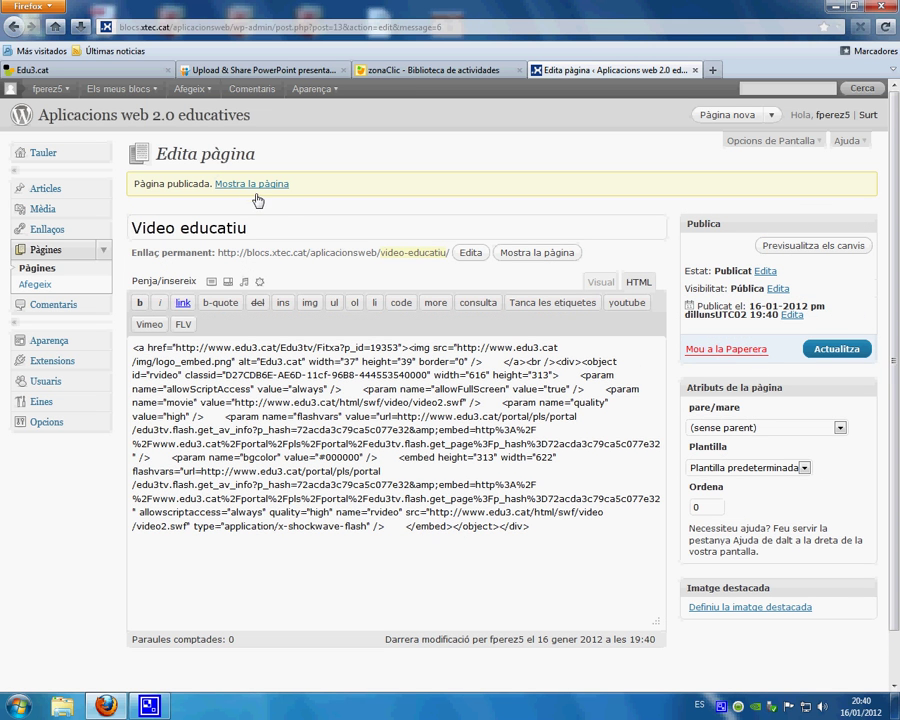
pyautogui.click(601, 283)
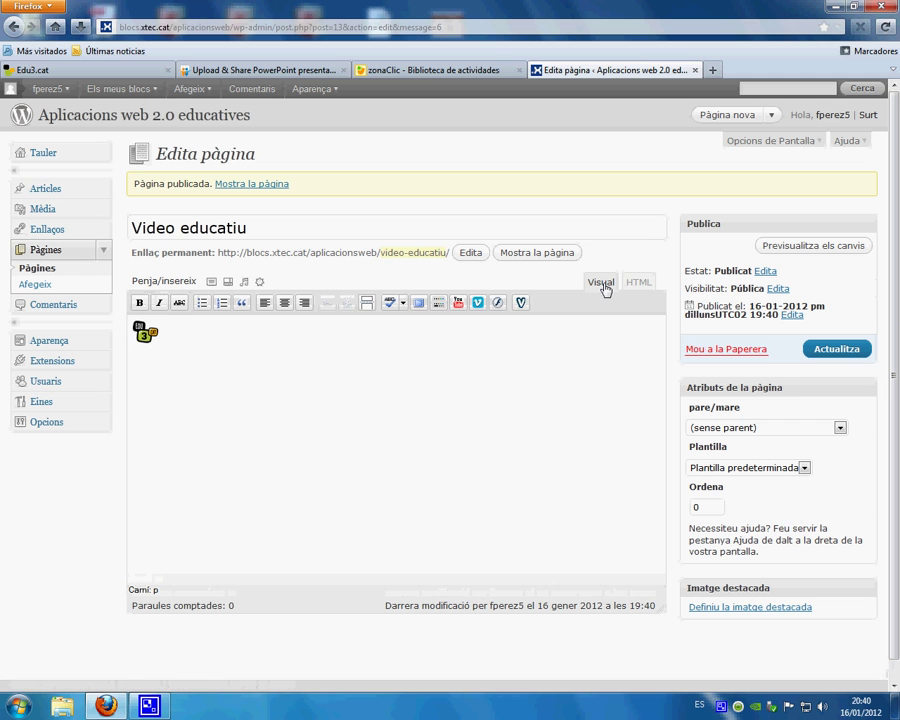
pyautogui.click(258, 188)
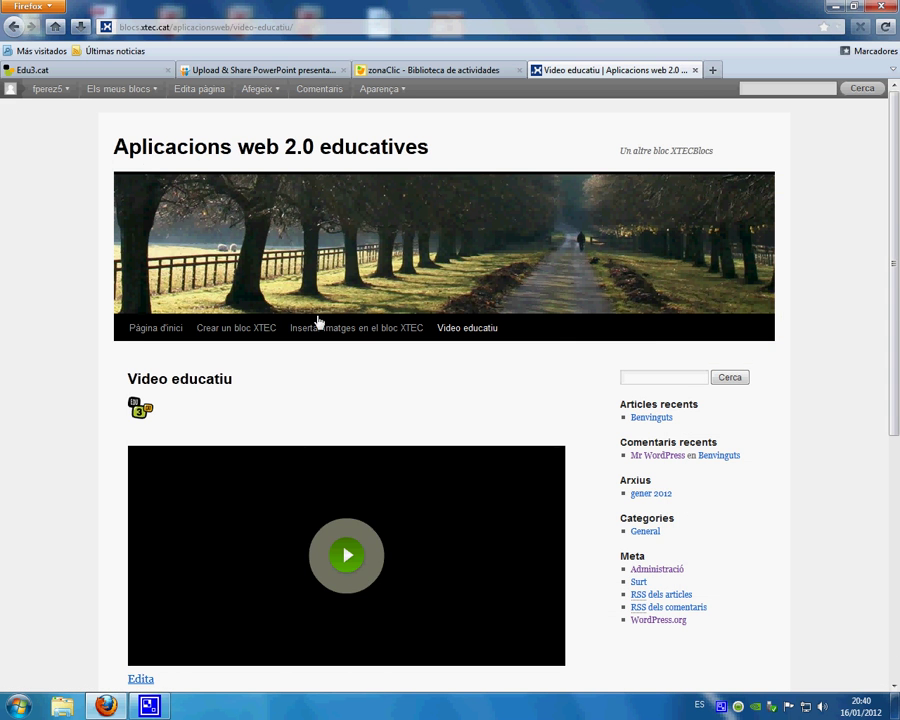
pyautogui.scroll(-1, 360, 530)
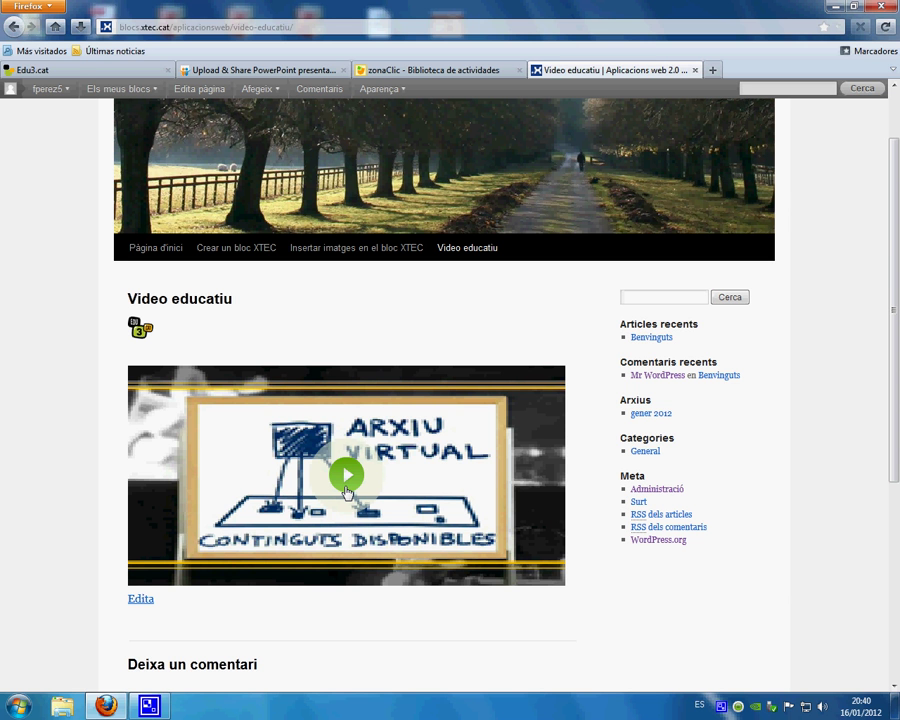
# Return to the blog's page editor and start a new page titled "Presentació educativa"
pyautogui.click(13, 27)
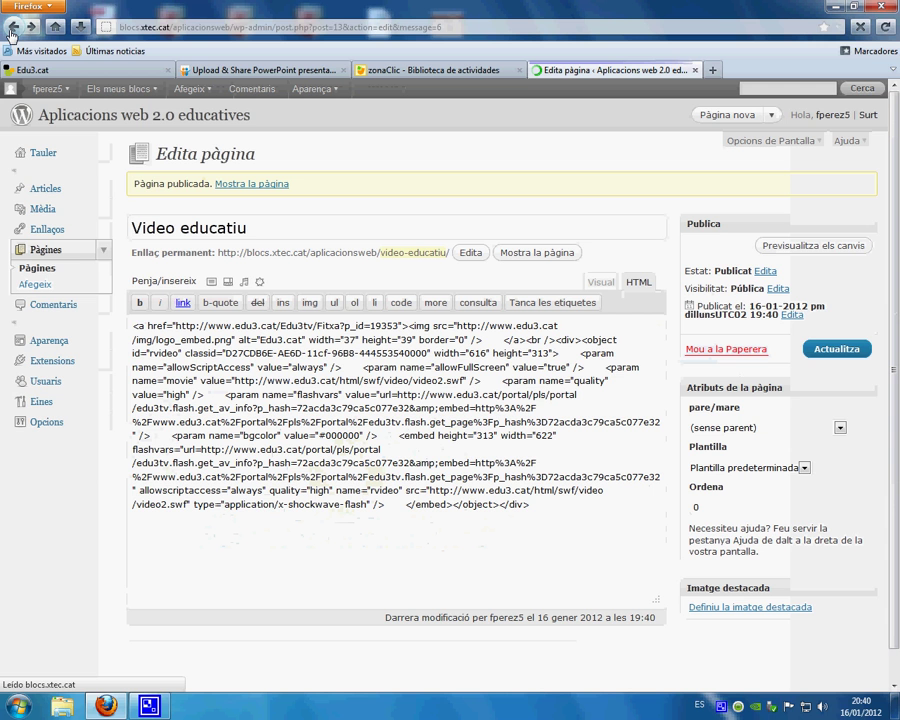
pyautogui.click(44, 285)
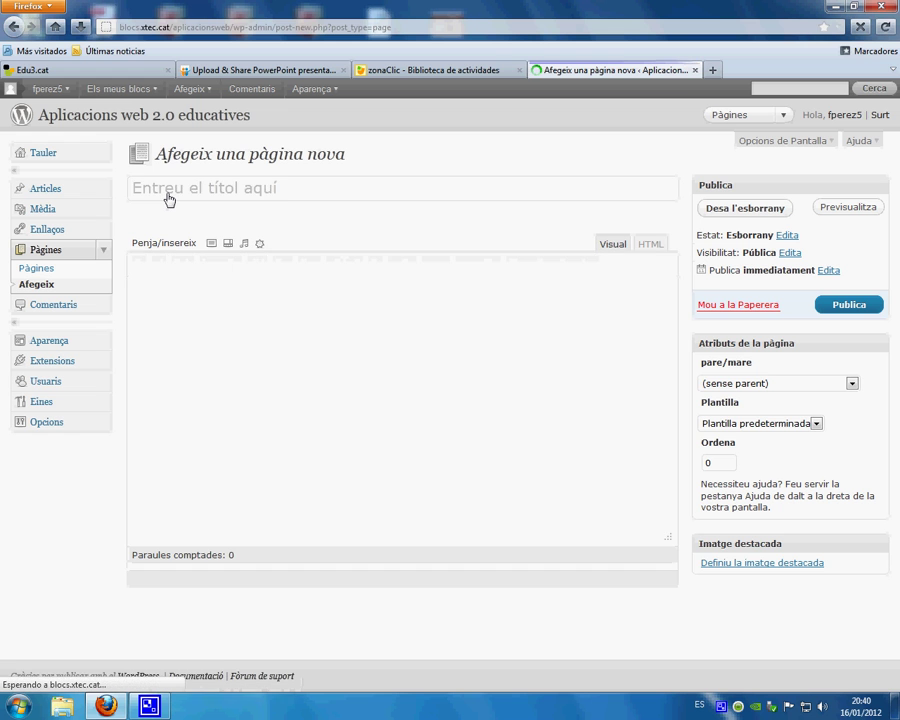
pyautogui.write('Prese')
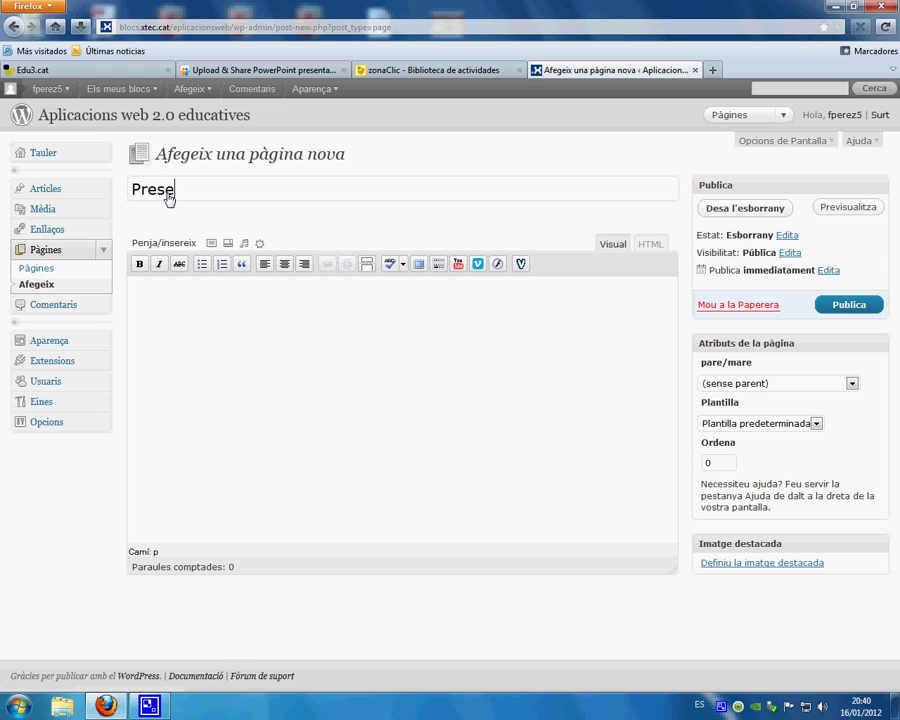
pyautogui.write('ntacio')
pyautogui.press('BackSpace')
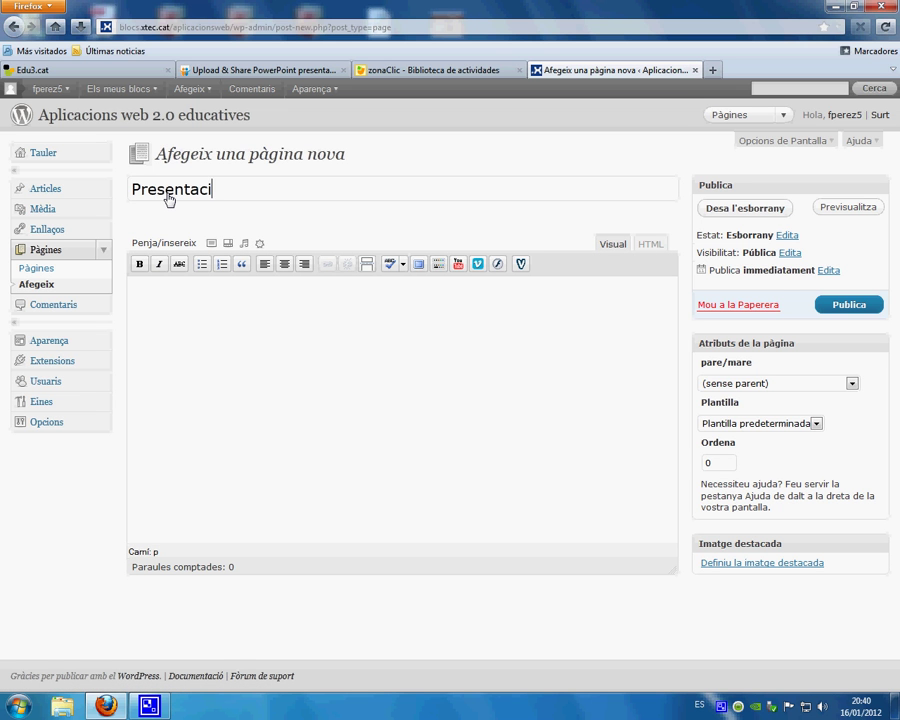
pyautogui.write('ó educativa')
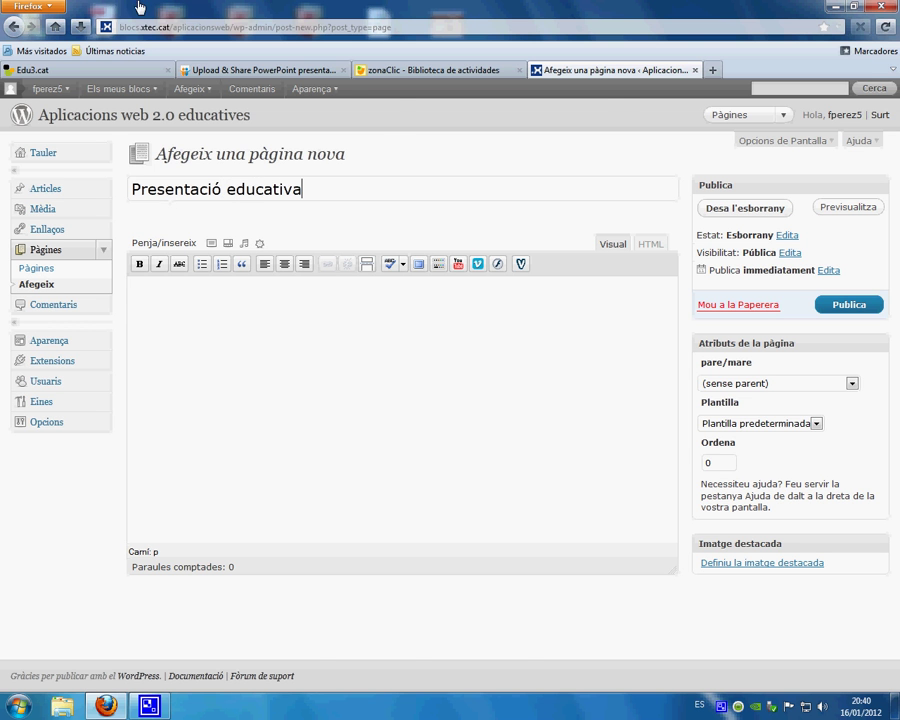
# Switch to SlideShare and search its presentations for "educació primaria"
pyautogui.click(255, 76)
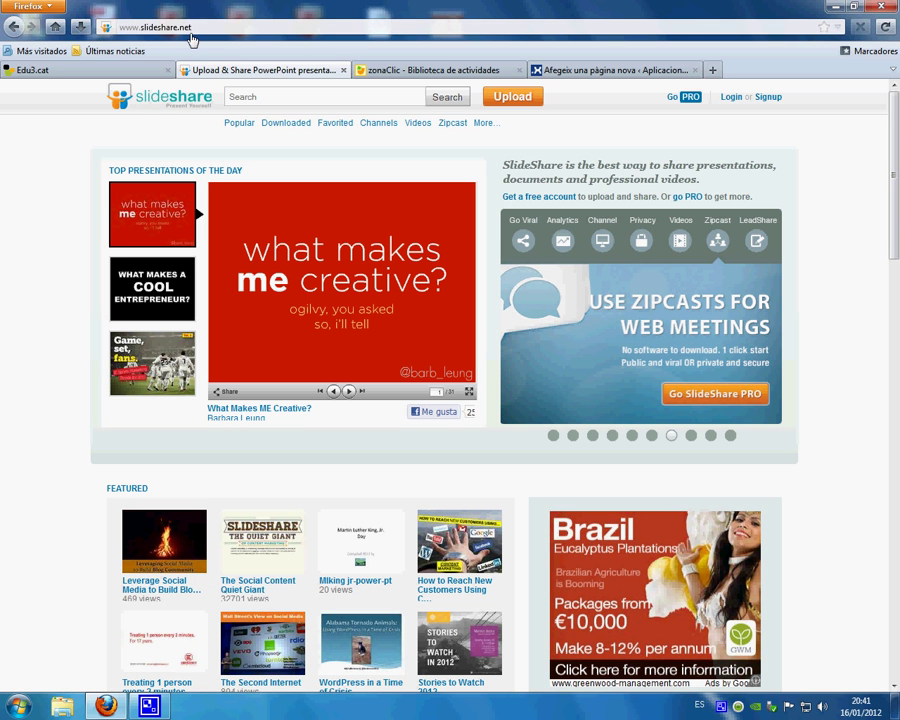
pyautogui.click(250, 104)
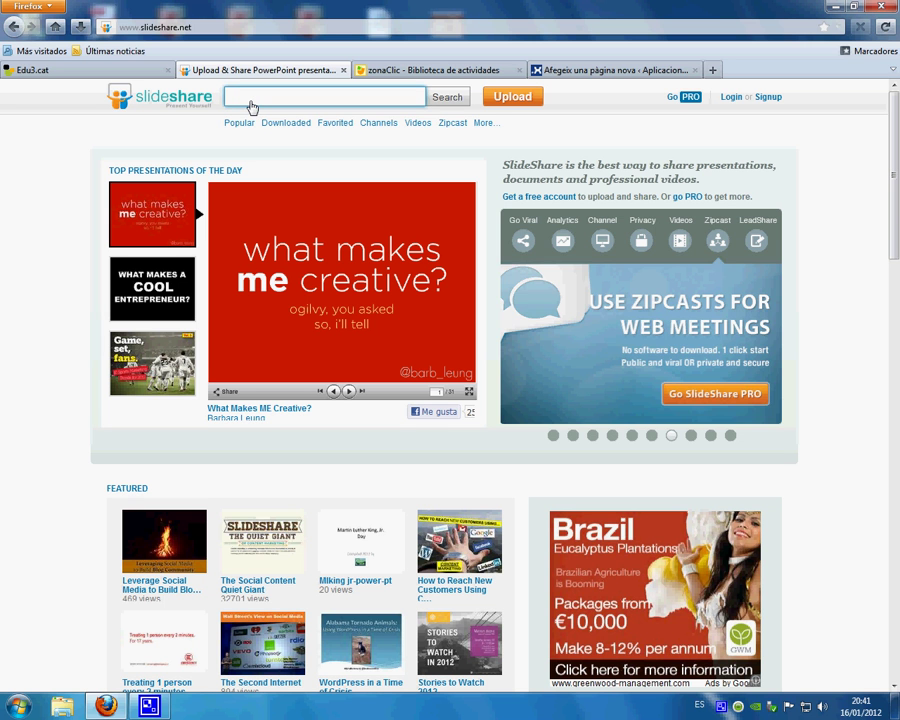
pyautogui.write('educac')
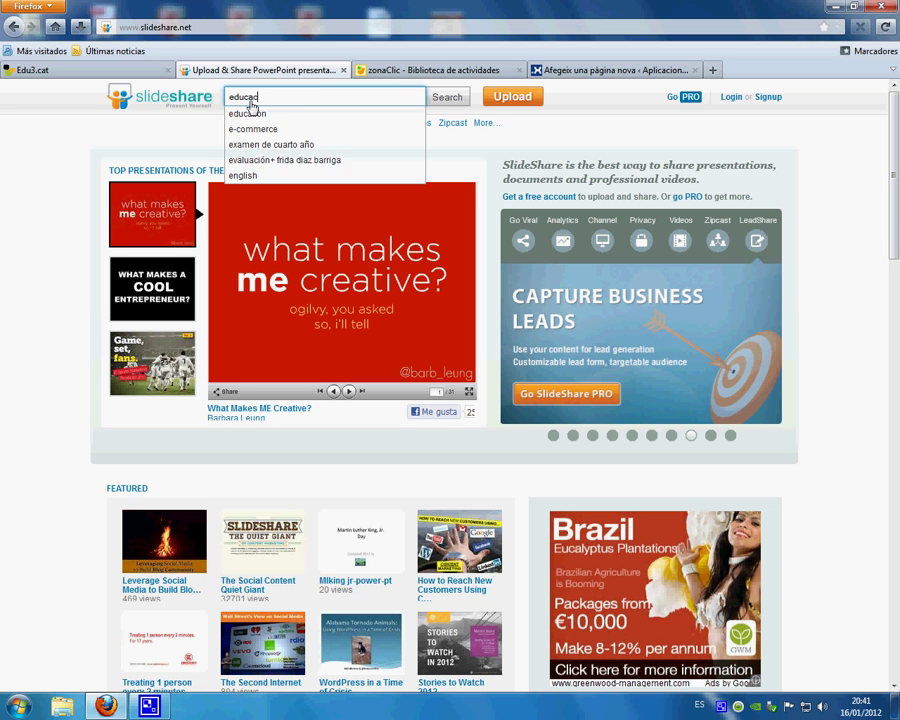
pyautogui.write('ió p')
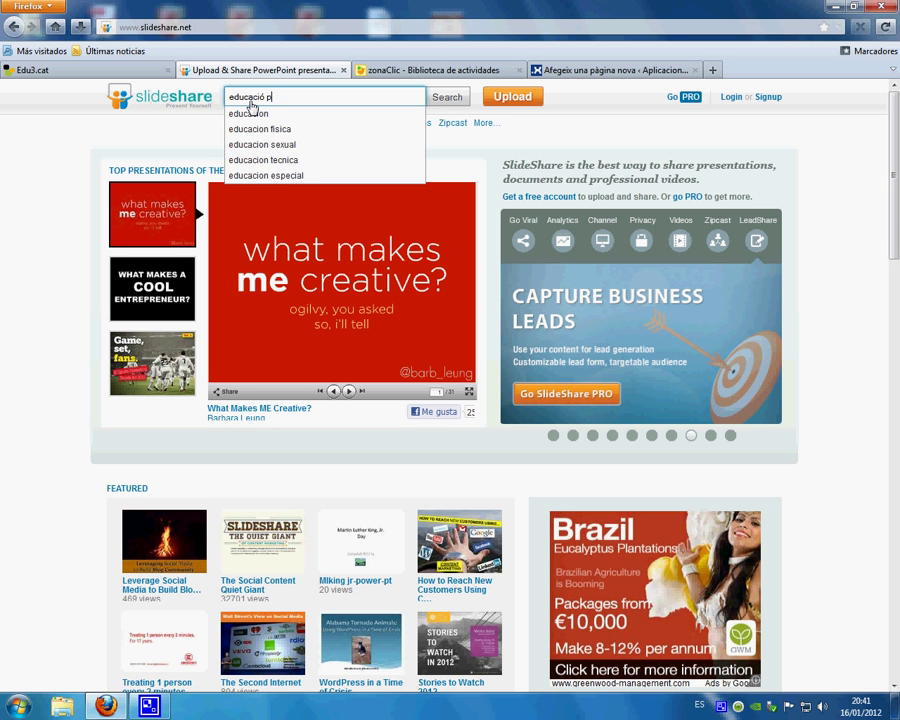
pyautogui.write('rimaria')
pyautogui.press('Return')
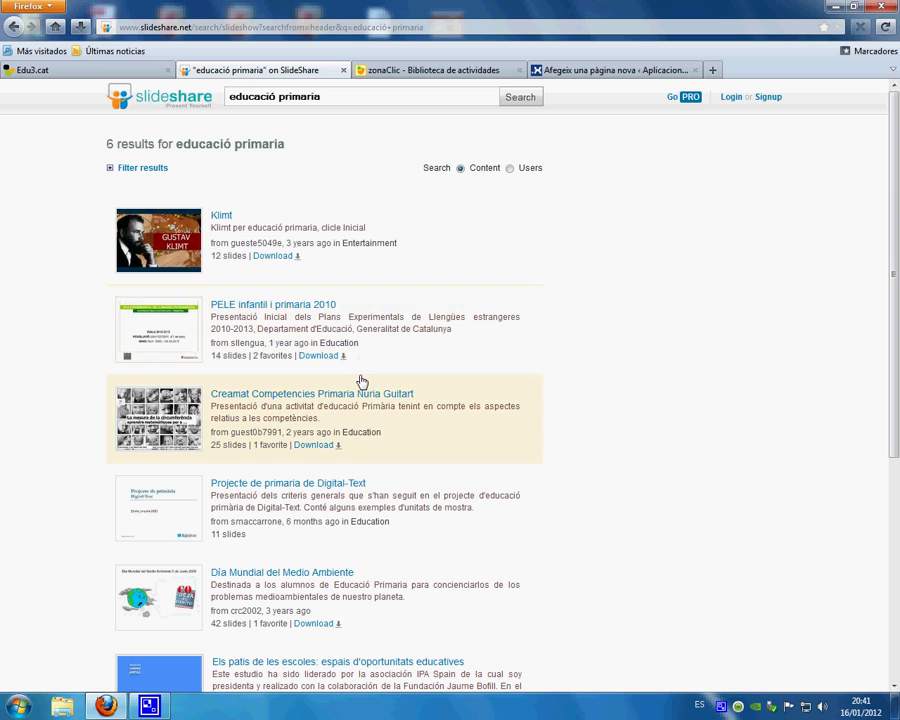
# Open the "Klimt" presentation from the search results and copy its shortcode for WordPress.com blogs from the customized embed options
pyautogui.scroll(-3, 360, 382)
pyautogui.scroll(3, 351, 385)
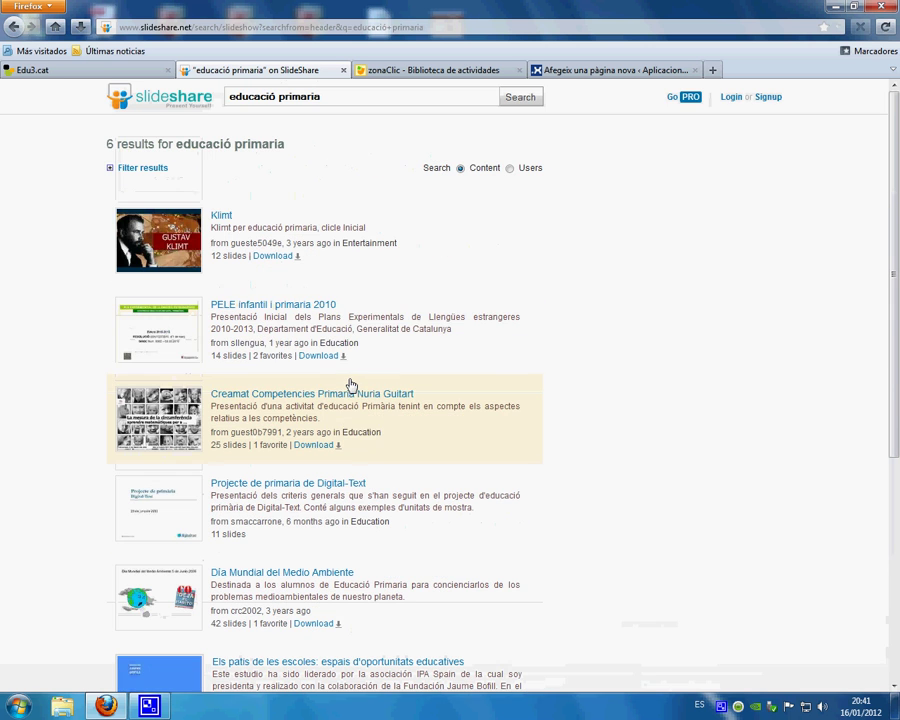
pyautogui.click(165, 248)
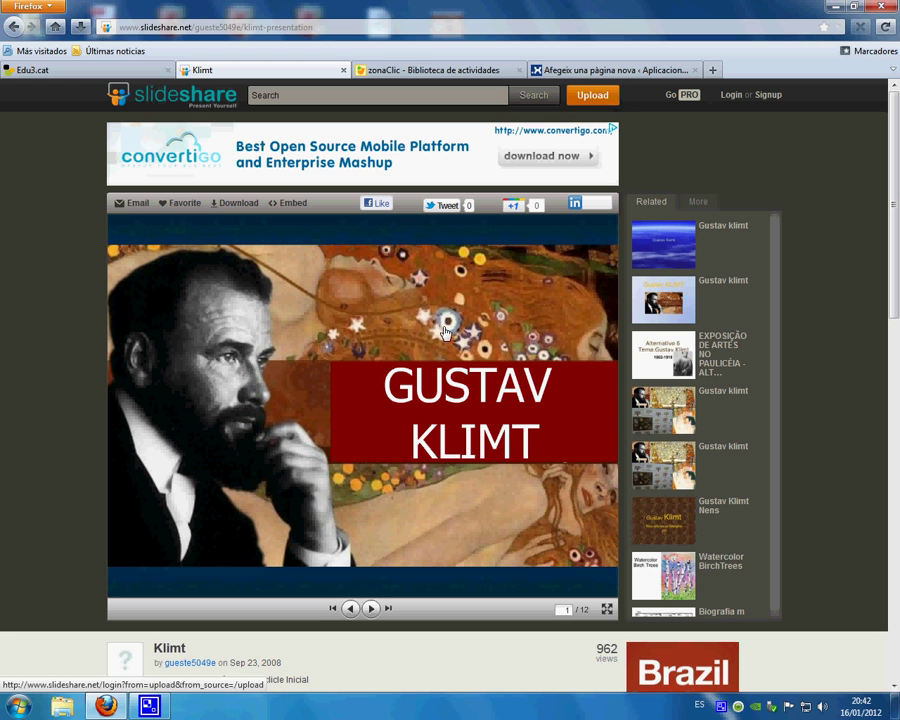
pyautogui.click(293, 204)
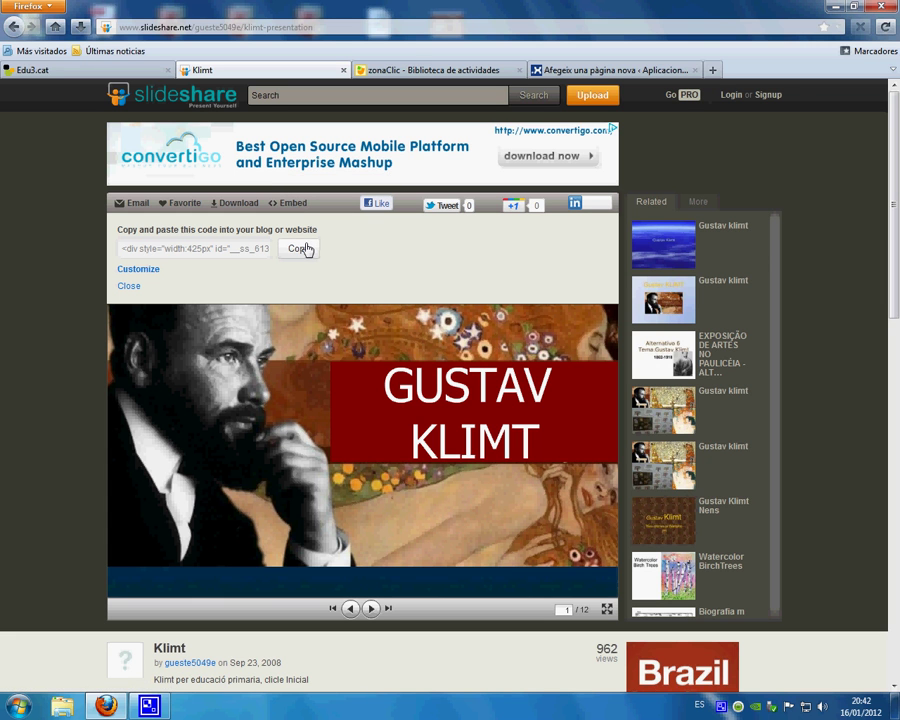
pyautogui.click(136, 270)
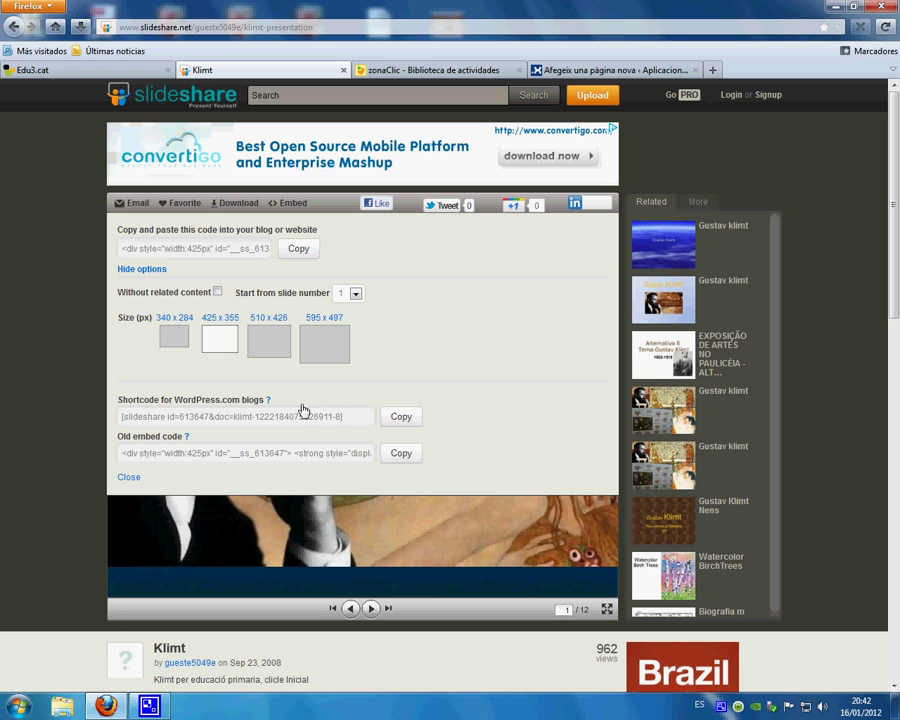
pyautogui.click(402, 418)
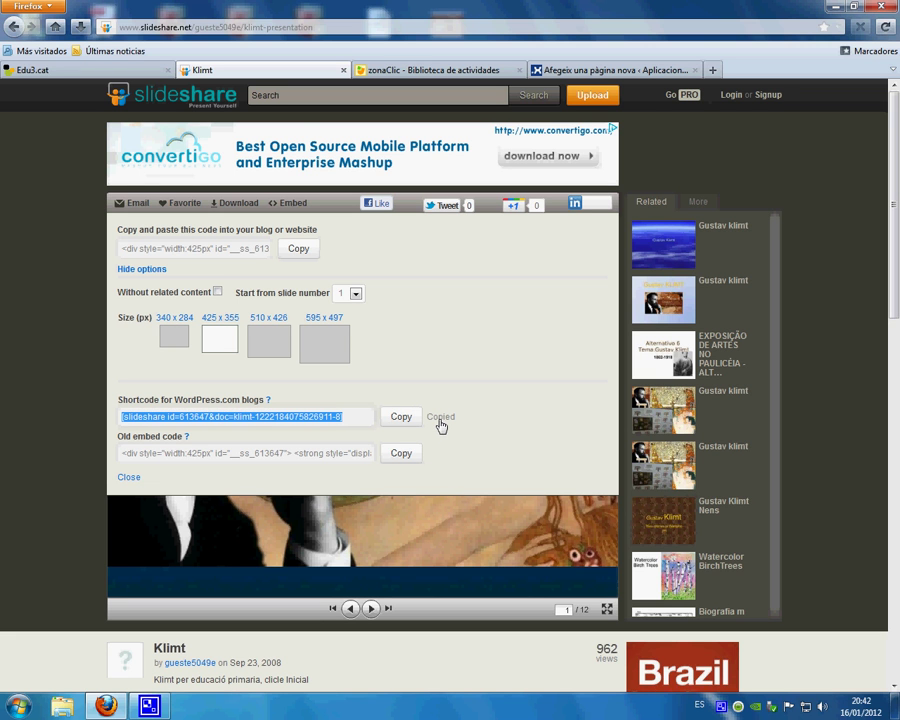
# Return to the "Presentació educativa" page in the blog editor, paste the SlideShare shortcode into its HTML source and publish the page
pyautogui.click(620, 71)
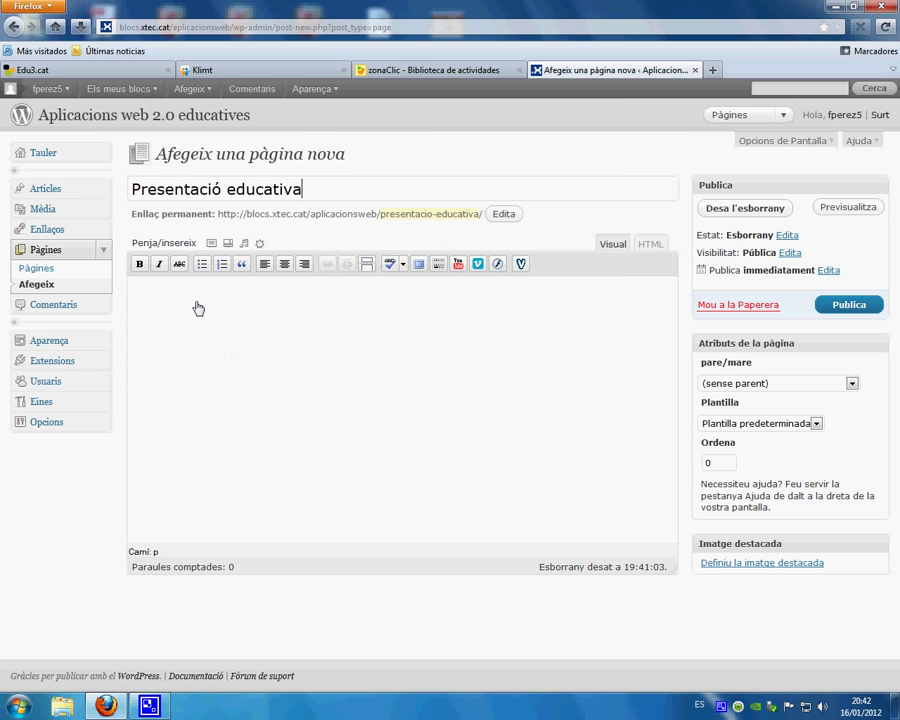
pyautogui.click(650, 244)
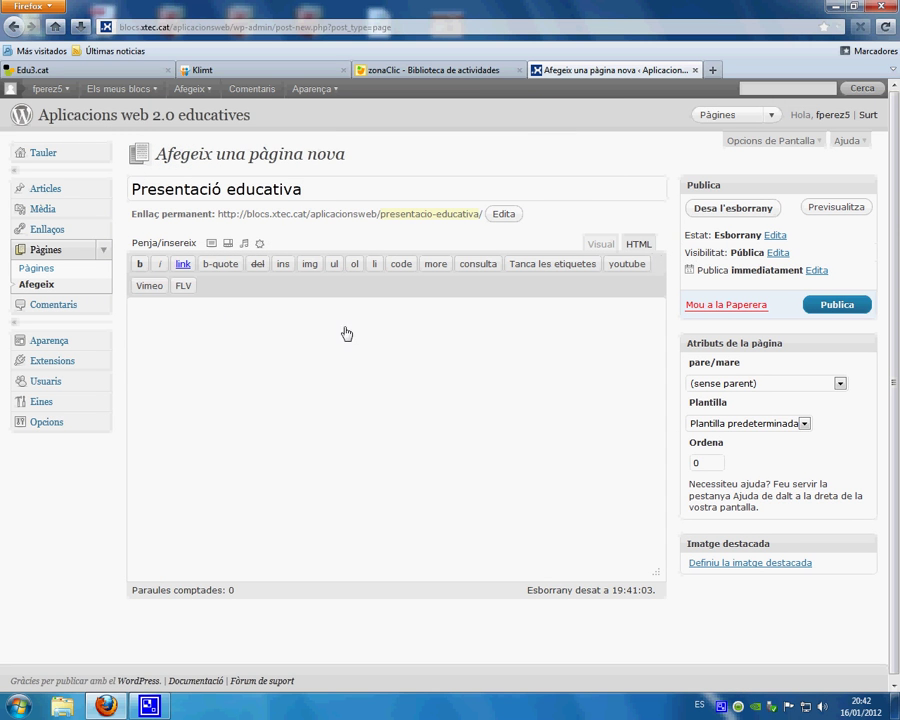
pyautogui.rightClick(145, 312)
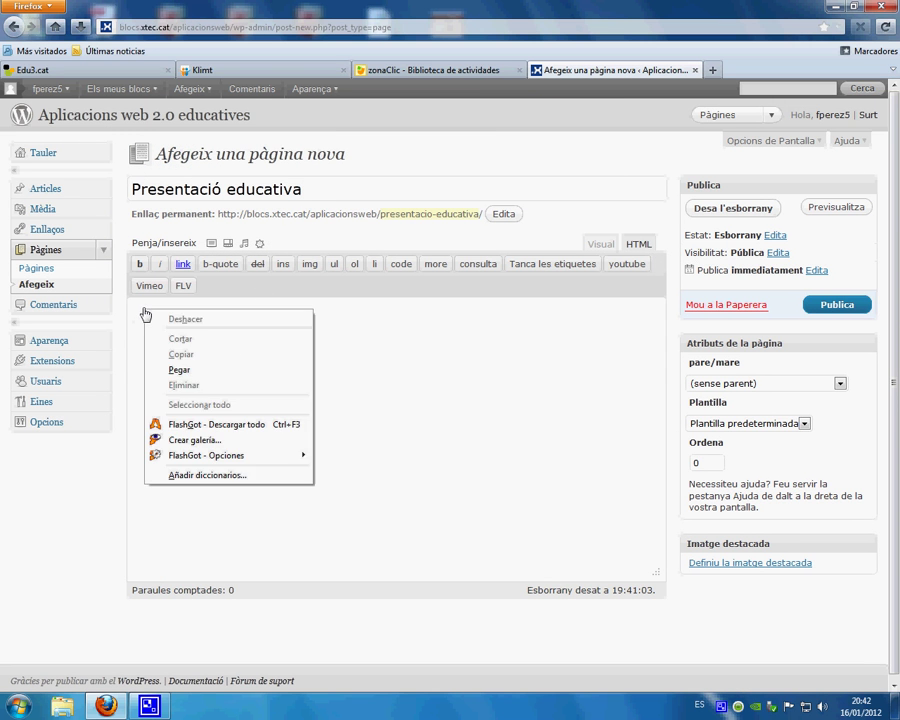
pyautogui.click(196, 369)
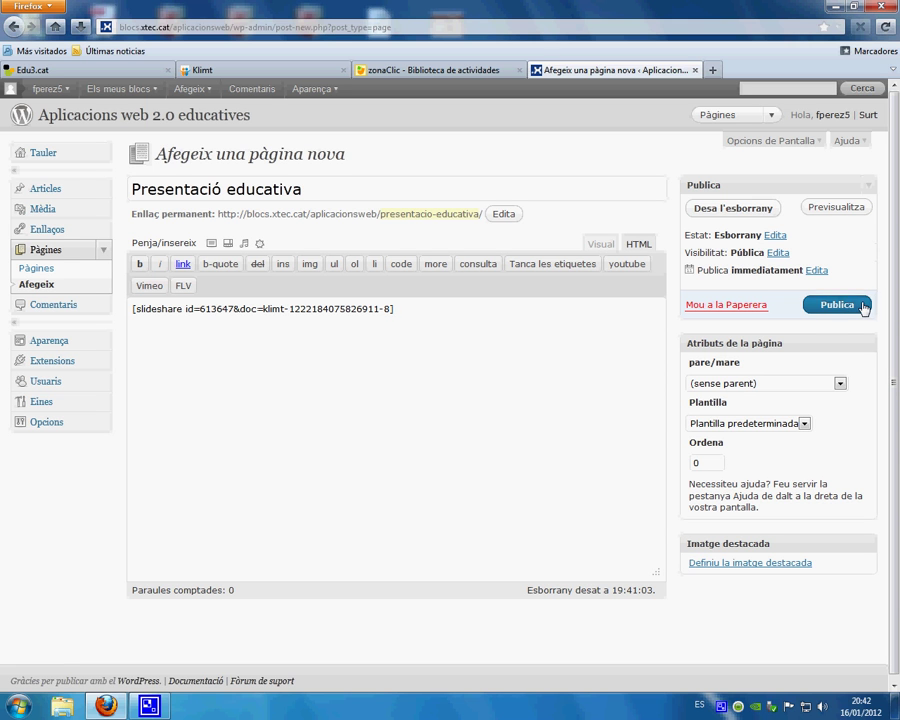
pyautogui.click(862, 306)
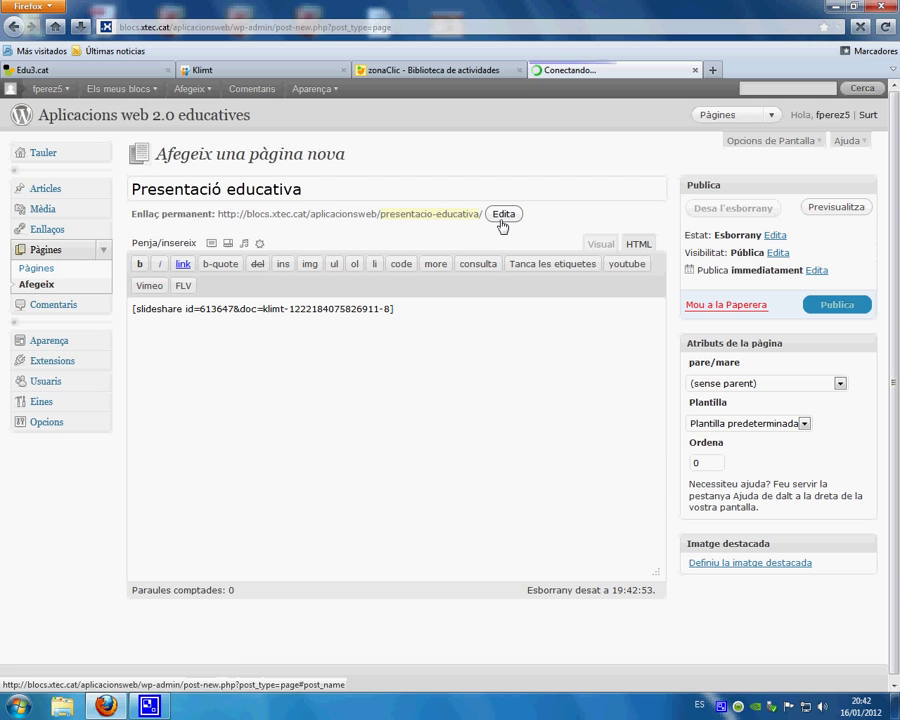
# Change the published page's title to "Presentació educativa sobre Klimt" and update the page
pyautogui.write('sobre Klimt')
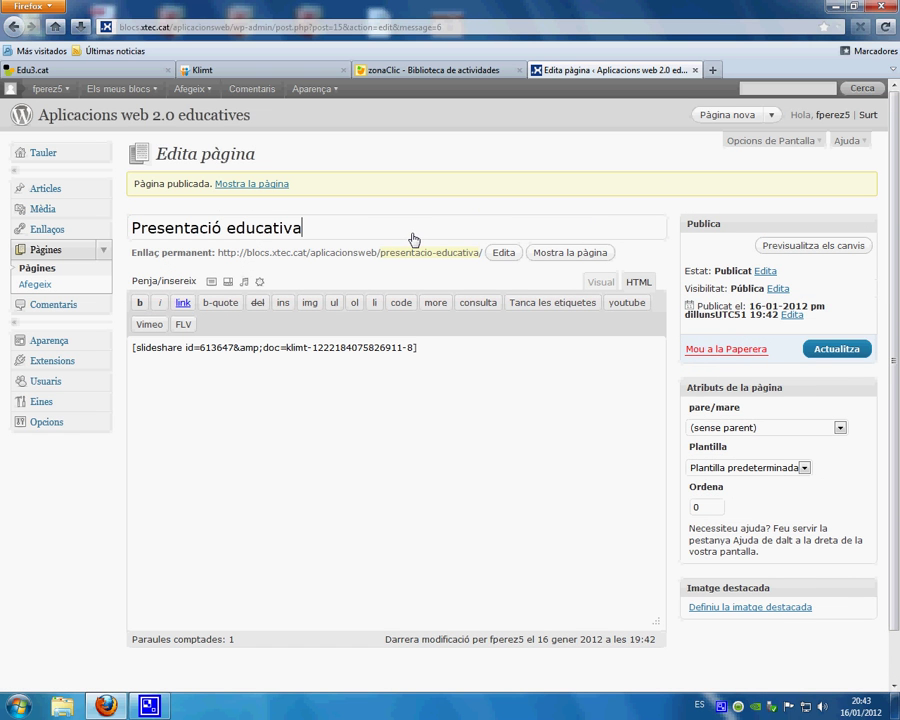
pyautogui.write('sobre Klimt')
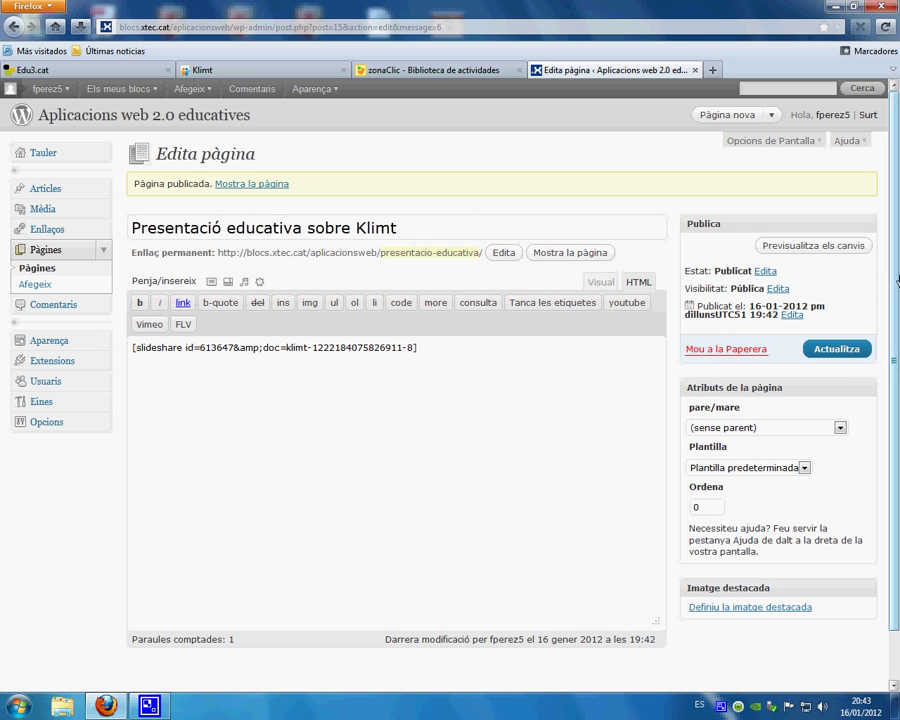
pyautogui.click(852, 350)
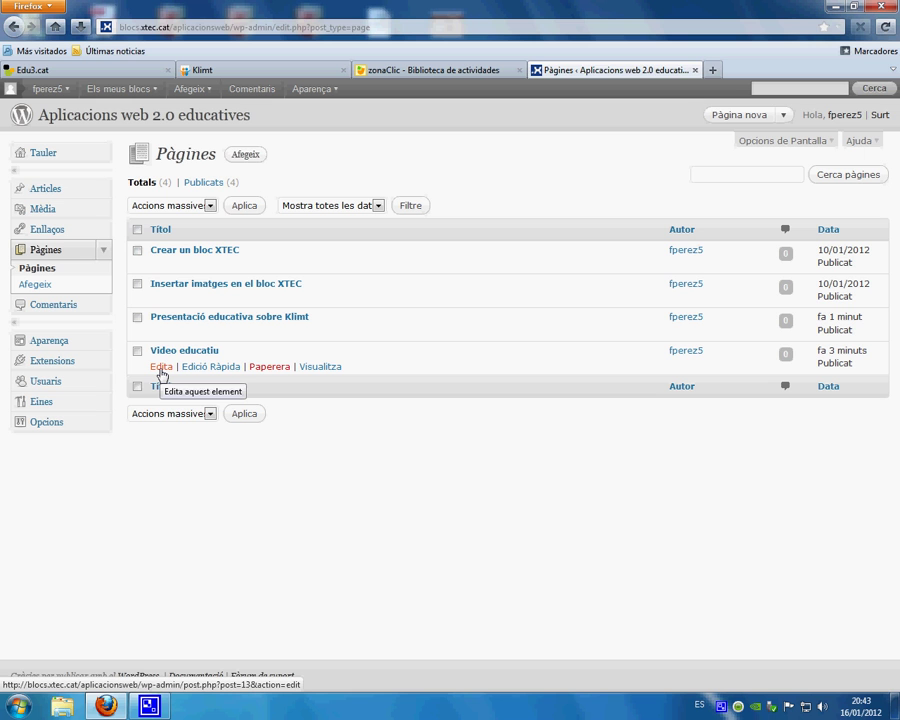
# Open the "Video educatiu" page for editing and add the line "Mireu aquest video sobre internet" with blank space above the embedded video
pyautogui.click(161, 372)
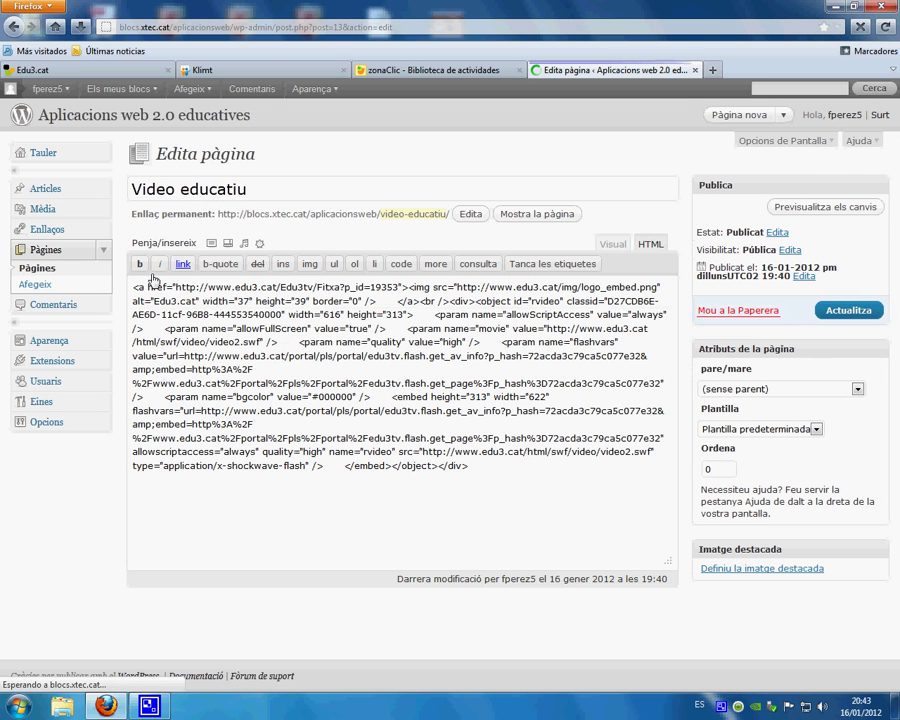
pyautogui.click(137, 312)
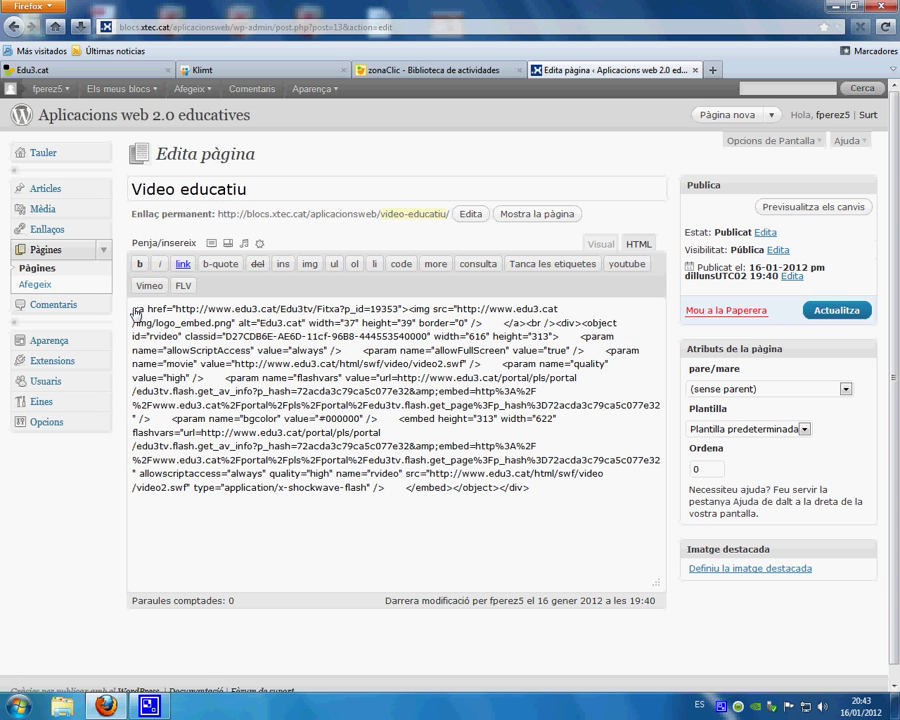
pyautogui.write('Mireu a')
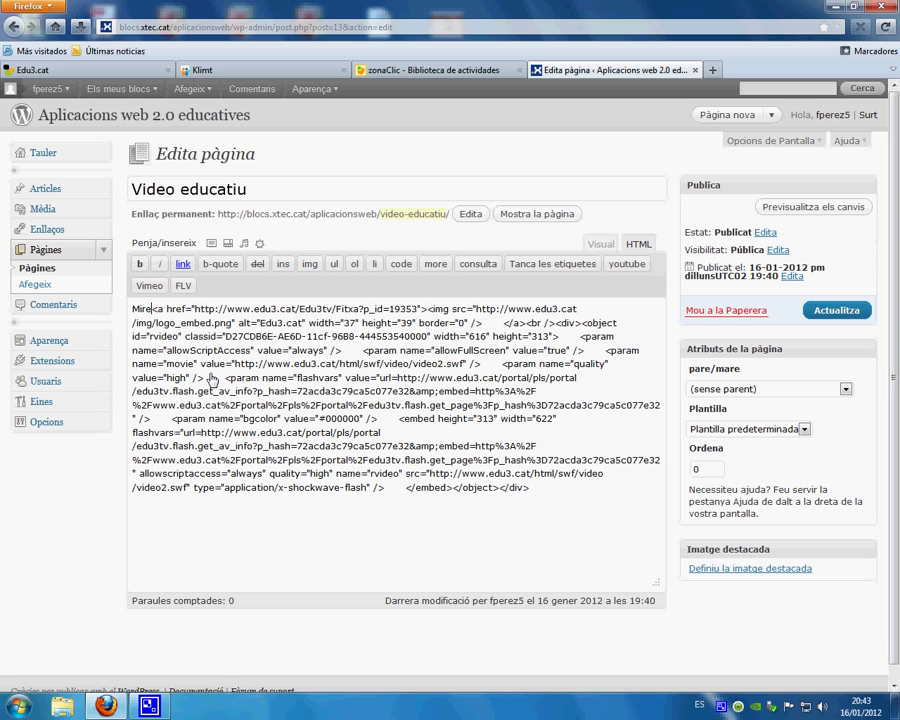
pyautogui.write('quest vb')
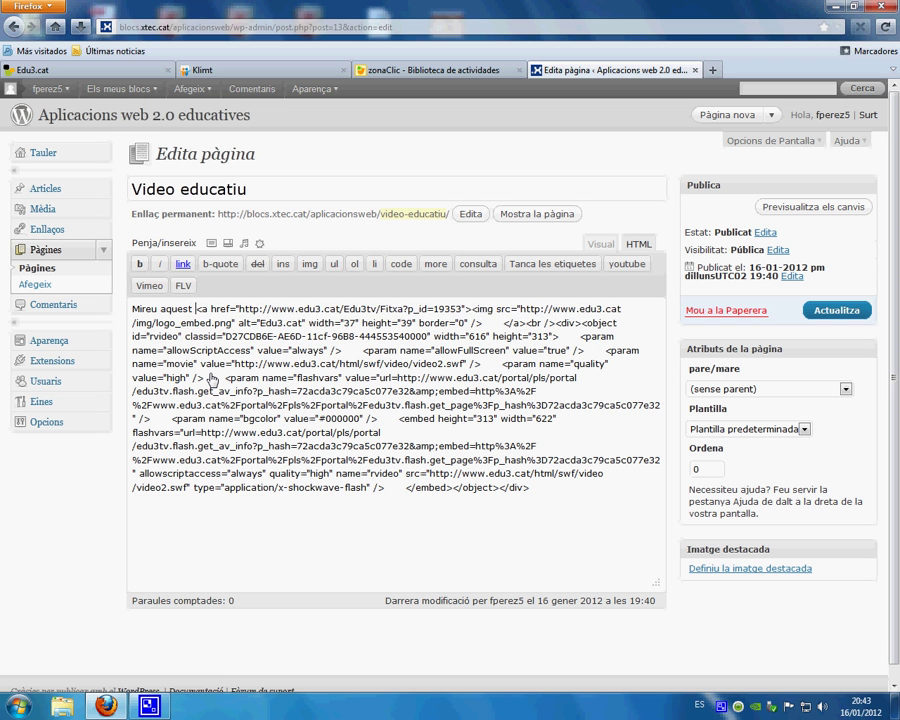
pyautogui.press('BackSpace')
pyautogui.write('ideo sob')
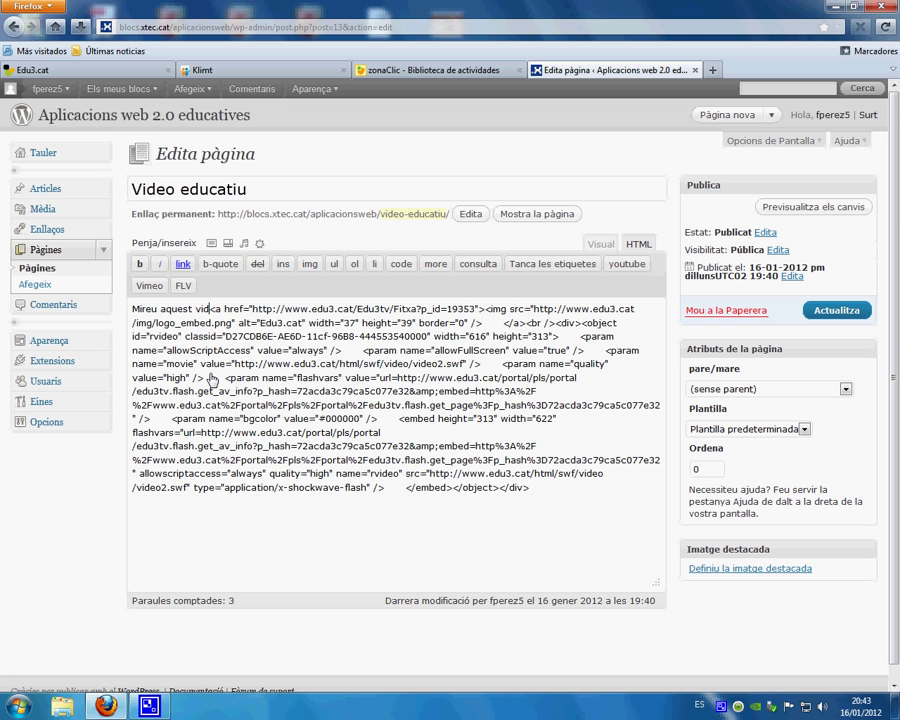
pyautogui.write('re inter')
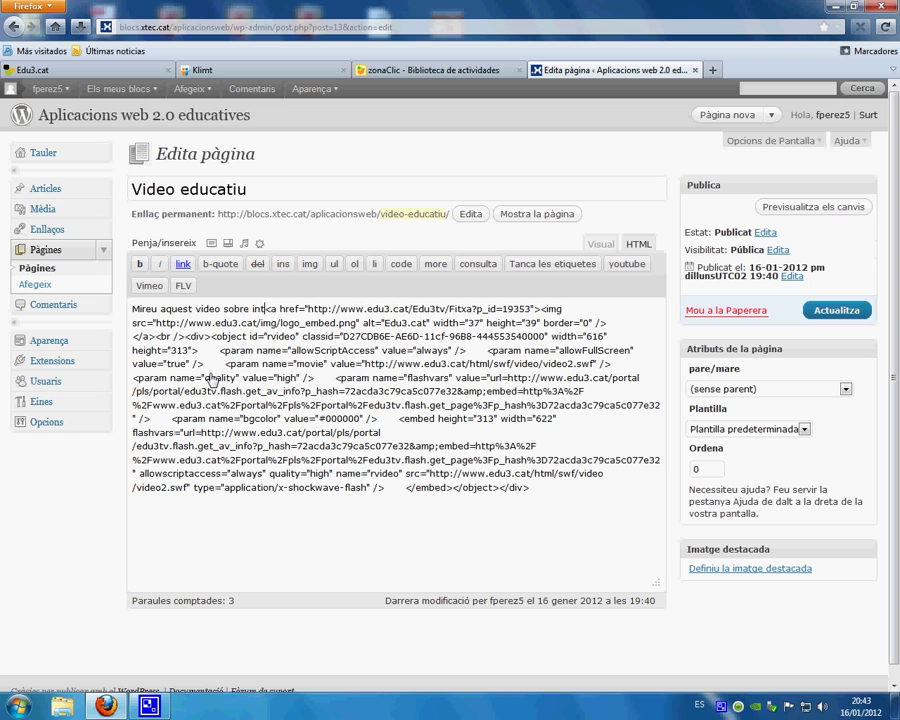
pyautogui.write('net')
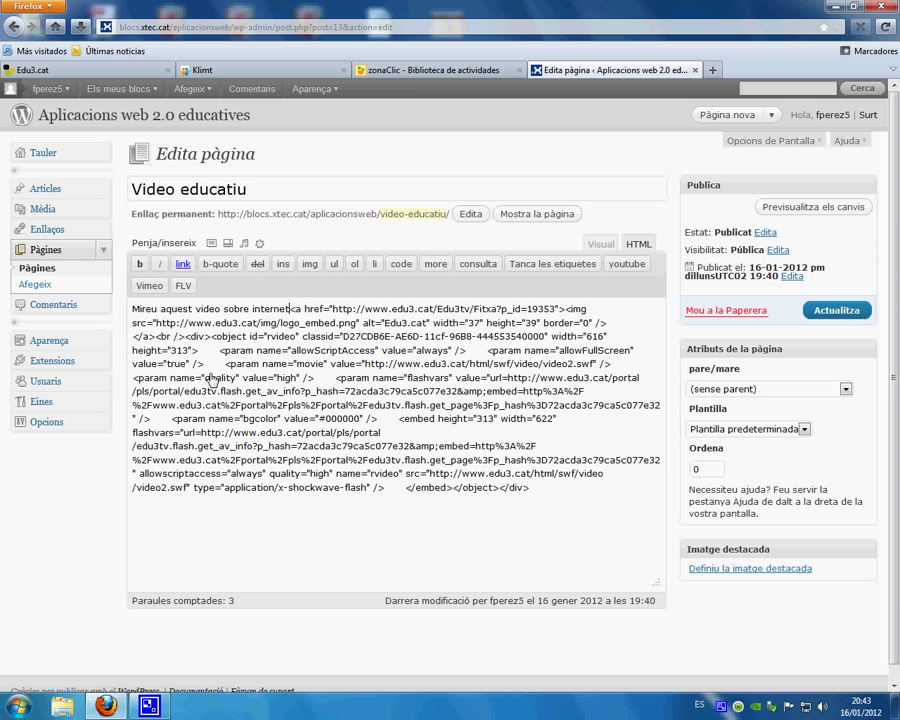
pyautogui.press('Return')
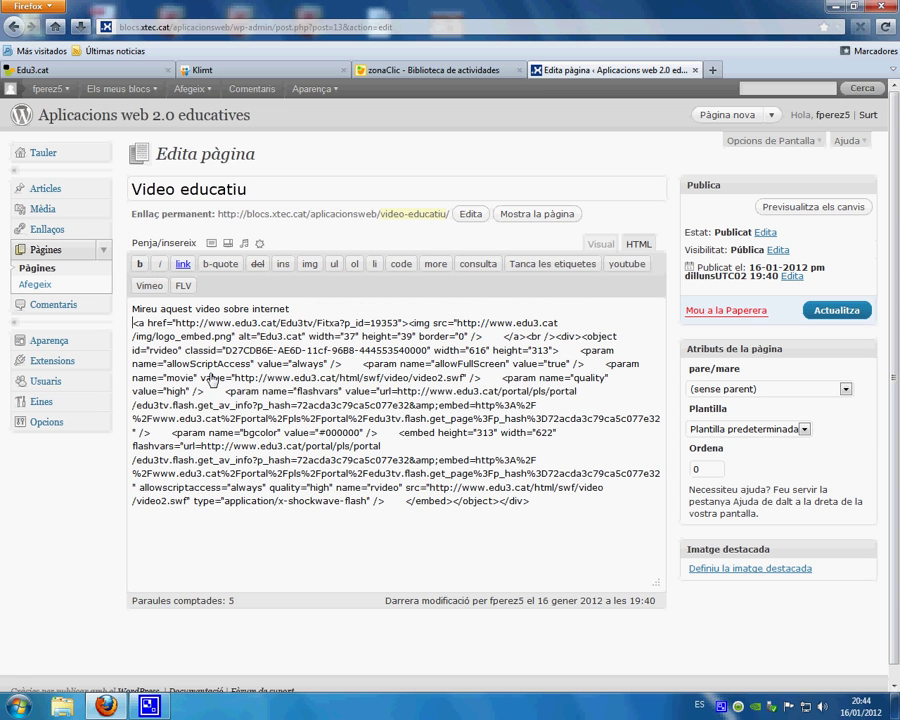
pyautogui.click(590, 246)
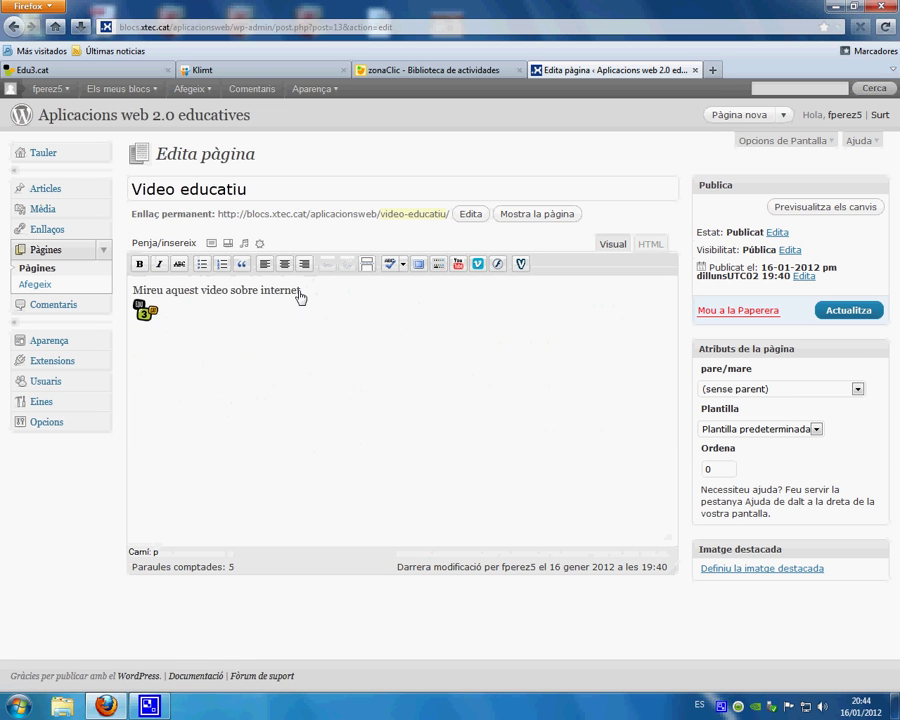
pyautogui.press('Return')
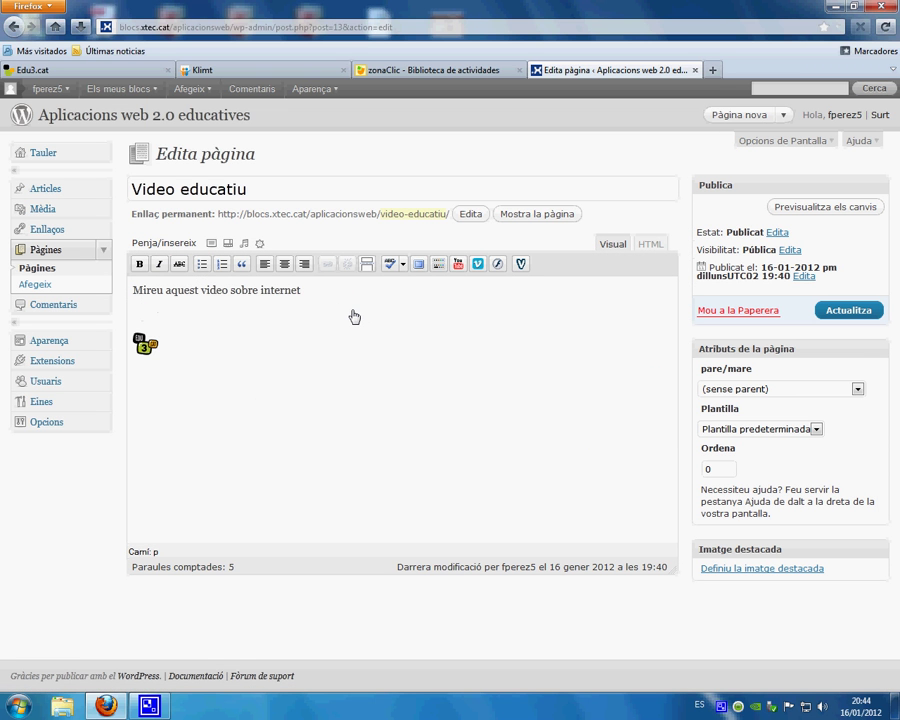
# Retitle the page "Video educatiu sobre internet" and extend its introductory line with "i feu comentaris"
pyautogui.click(260, 194)
pyautogui.write('sobre internet')
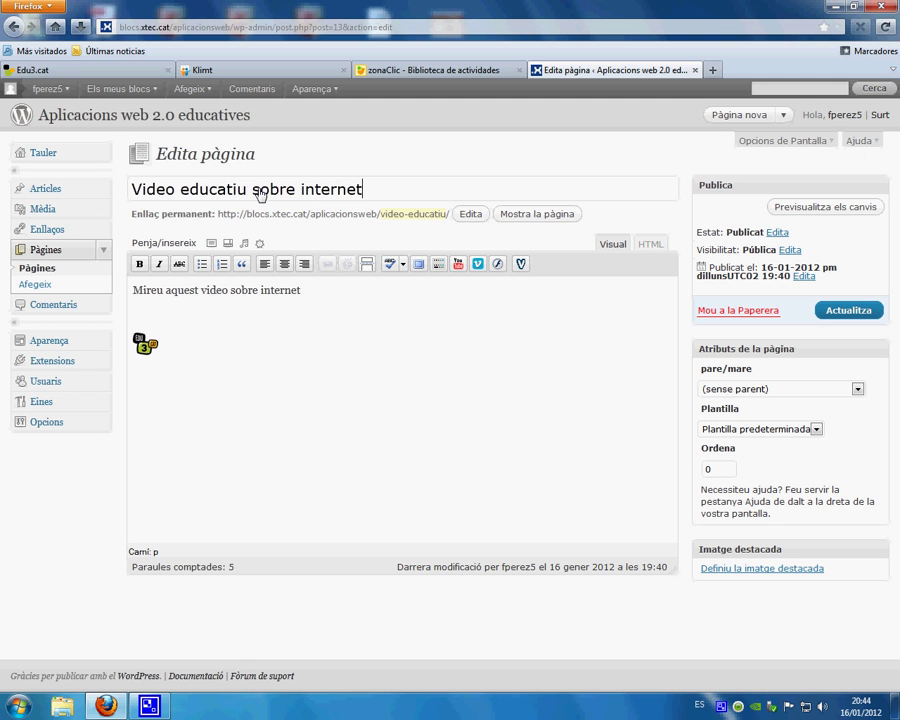
pyautogui.click(307, 292)
pyautogui.write('i feu comentaris')
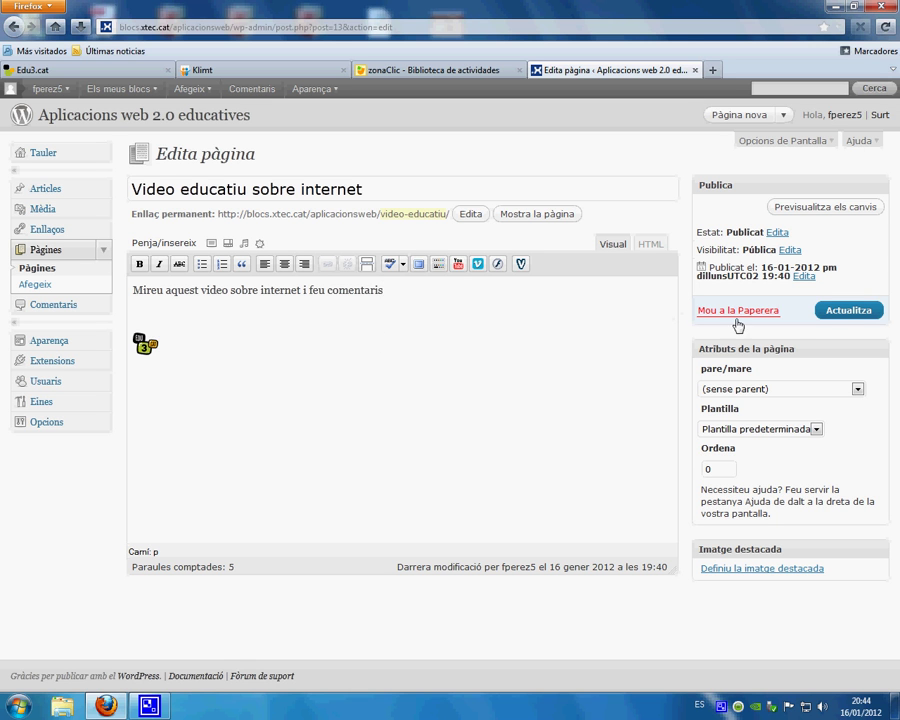
# Update the "Video educatiu sobre internet" page and open the activity search in zonaClic's activity library
pyautogui.click(841, 311)
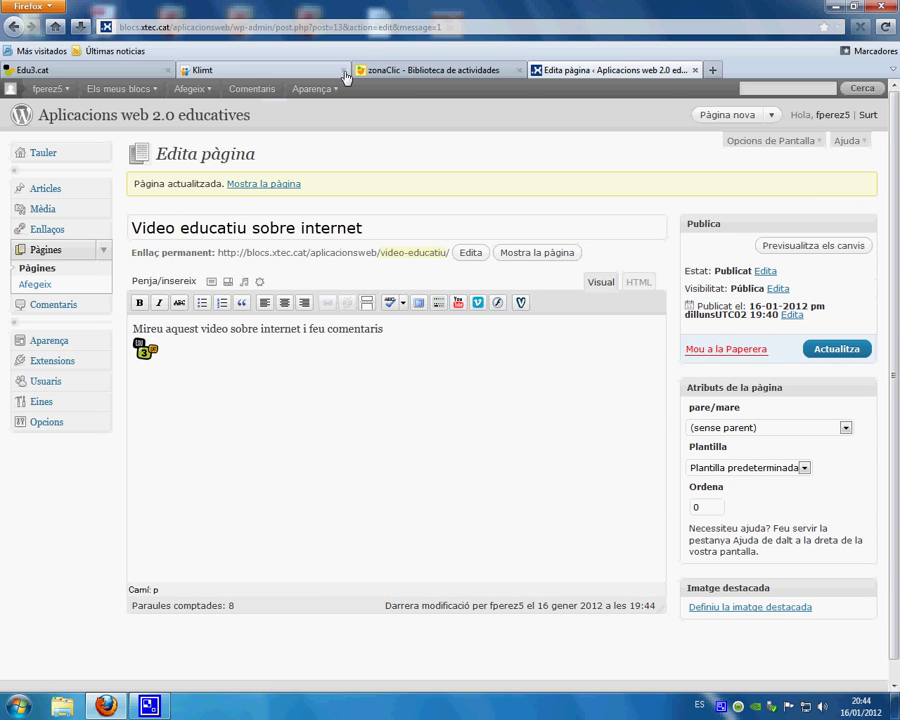
pyautogui.click(393, 72)
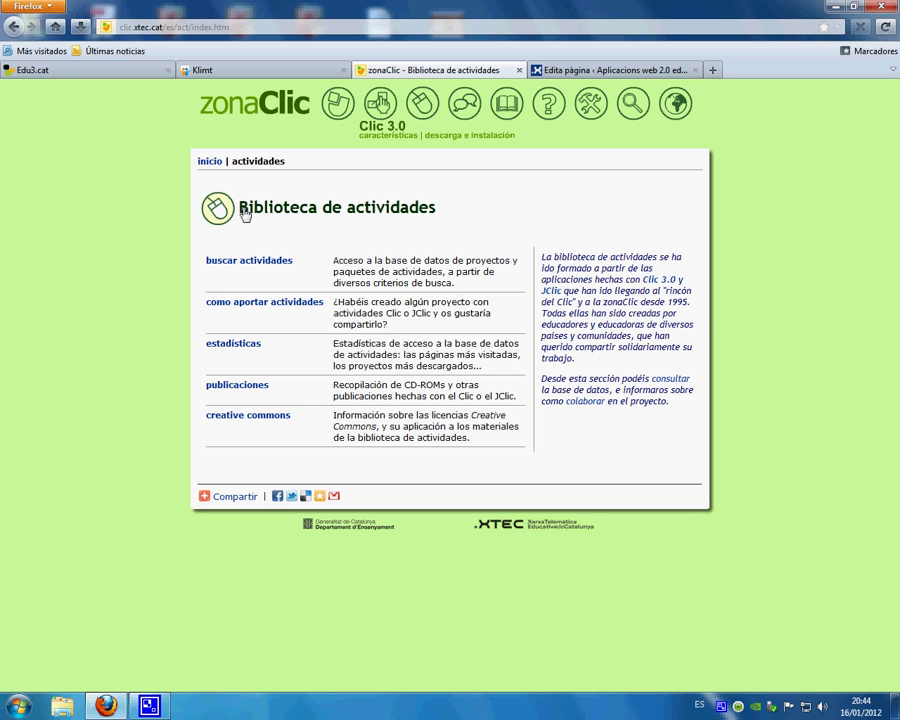
pyautogui.click(276, 264)
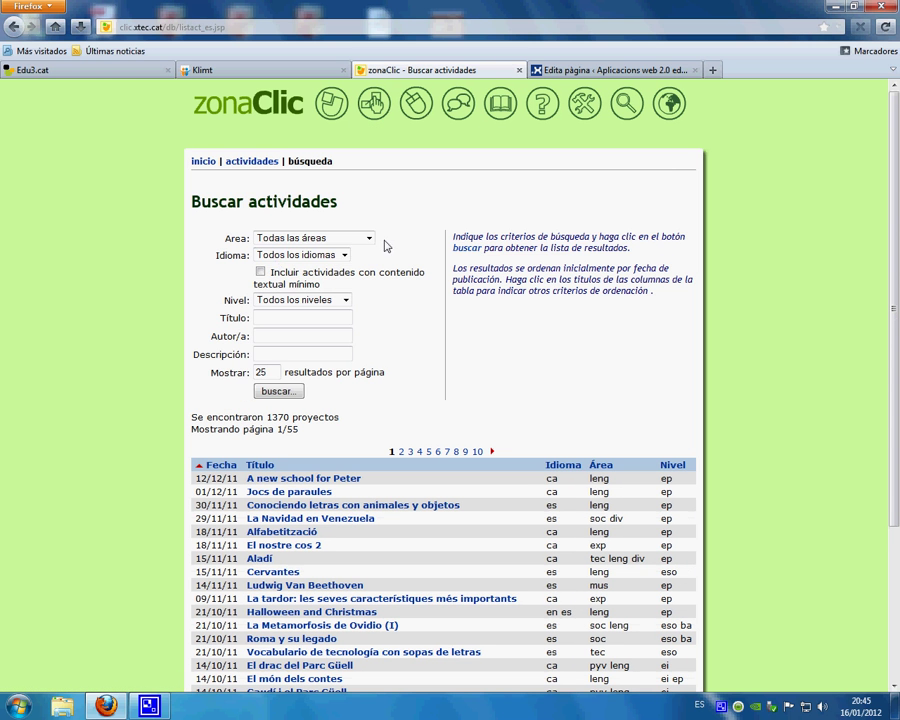
# Search the zonaClic activities with area Matemáticas, language catalán and level Primaria (6-12)
pyautogui.click(369, 238)
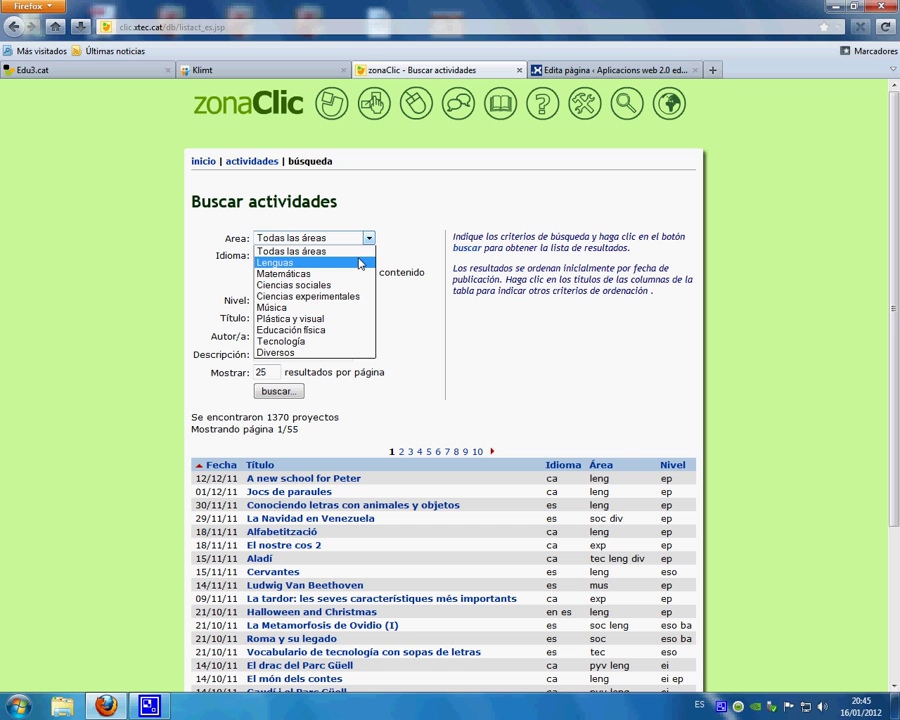
pyautogui.click(352, 274)
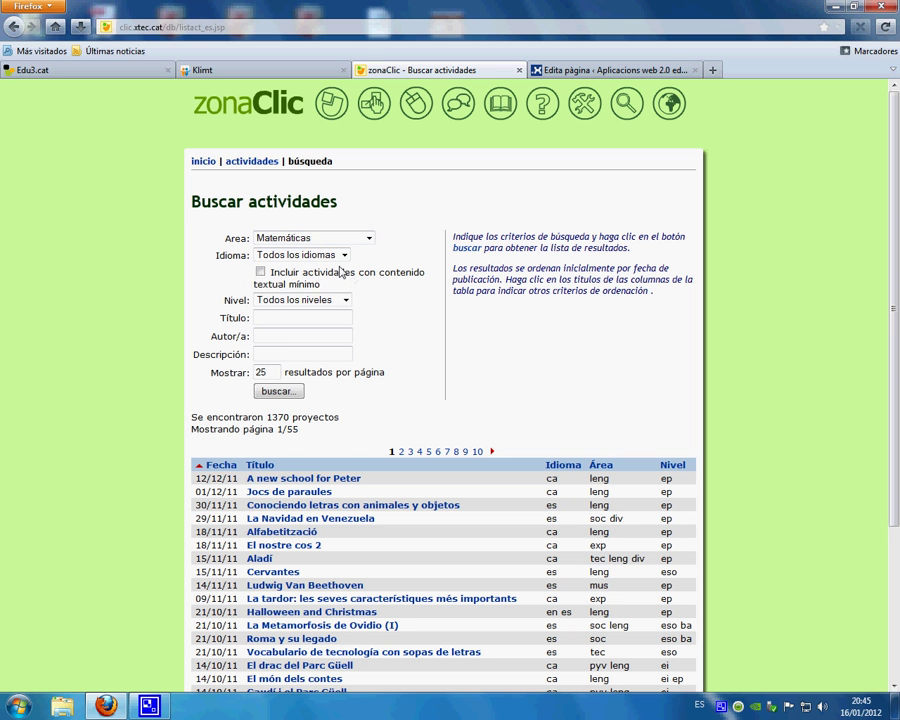
pyautogui.click(344, 256)
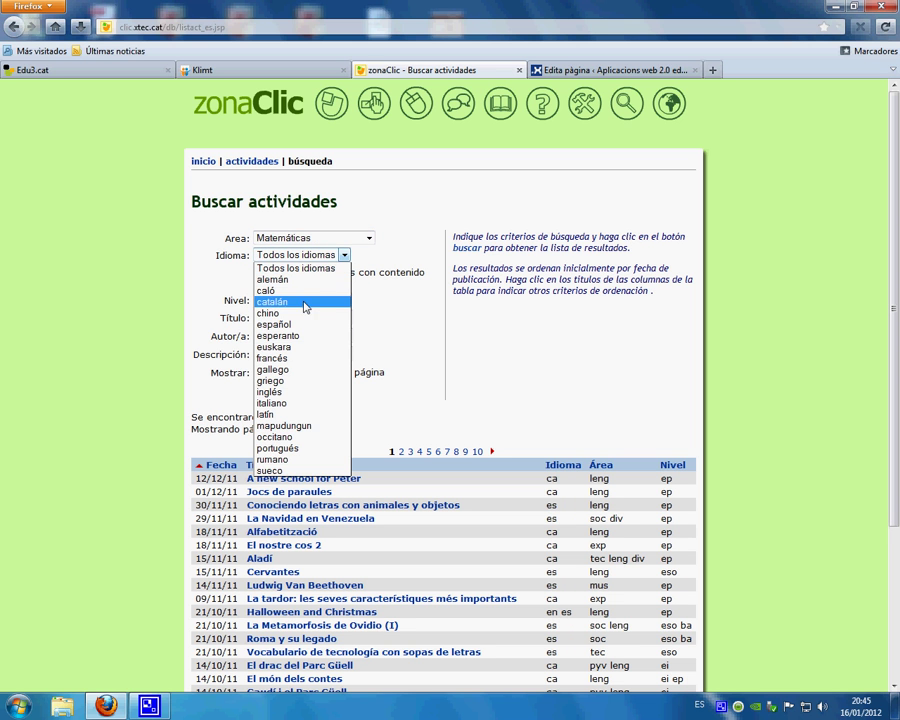
pyautogui.click(313, 302)
pyautogui.click(344, 300)
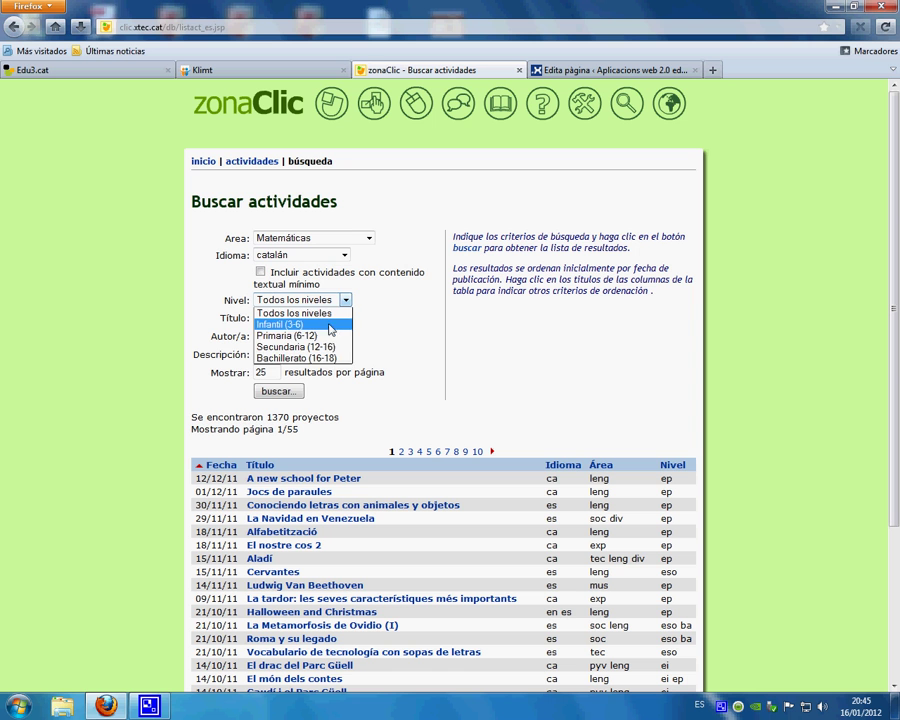
pyautogui.click(328, 336)
pyautogui.click(281, 393)
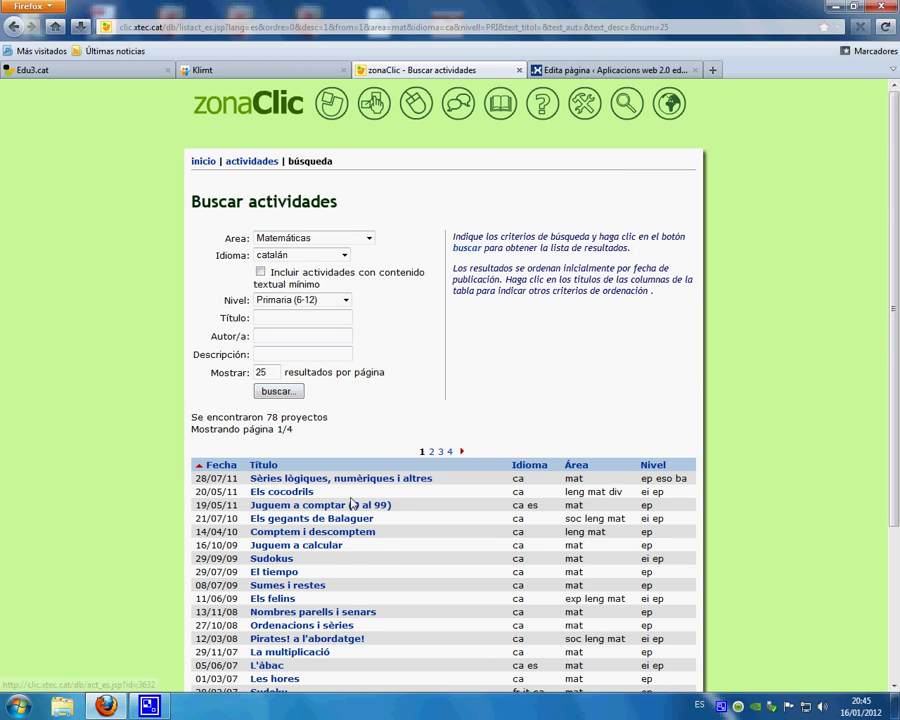
# Open the activity "Juguem a comptar (0 al 99)" and copy the embed code of its Catalan JClic version
pyautogui.scroll(-3, 350, 504)
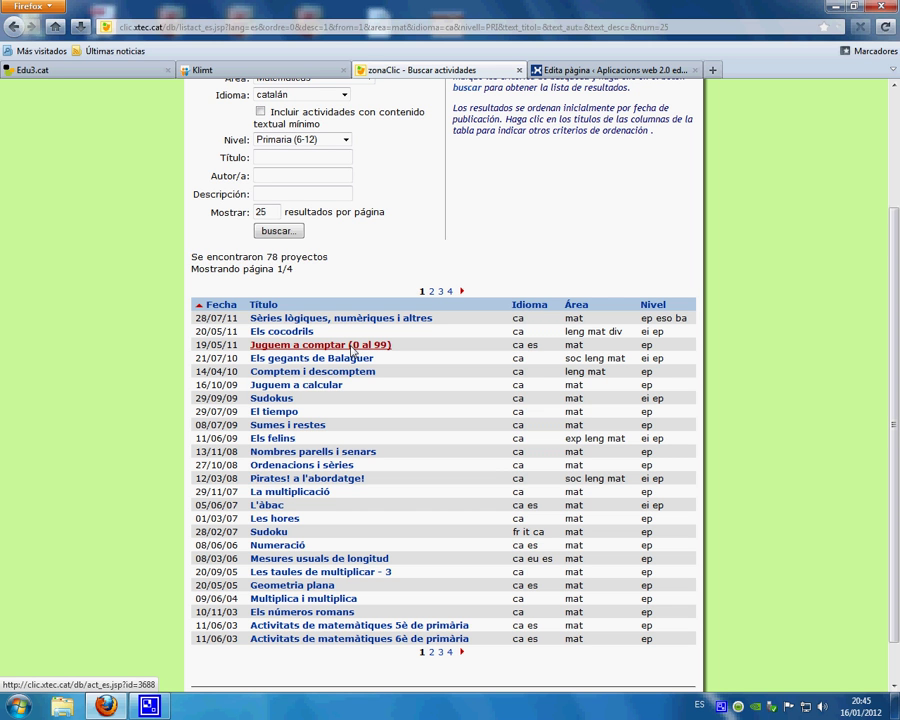
pyautogui.click(351, 346)
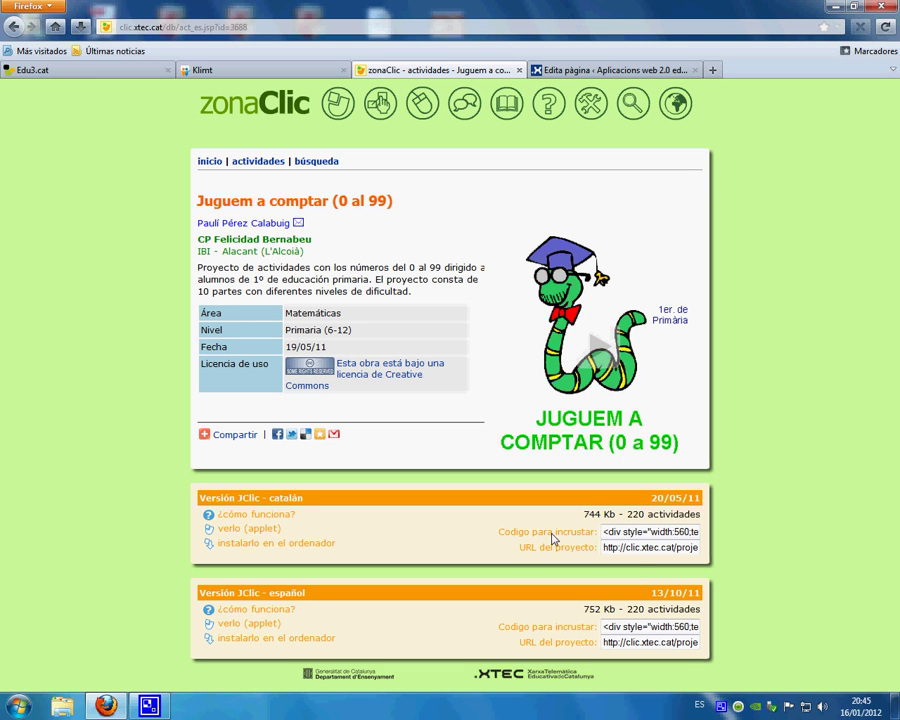
pyautogui.click(605, 538)
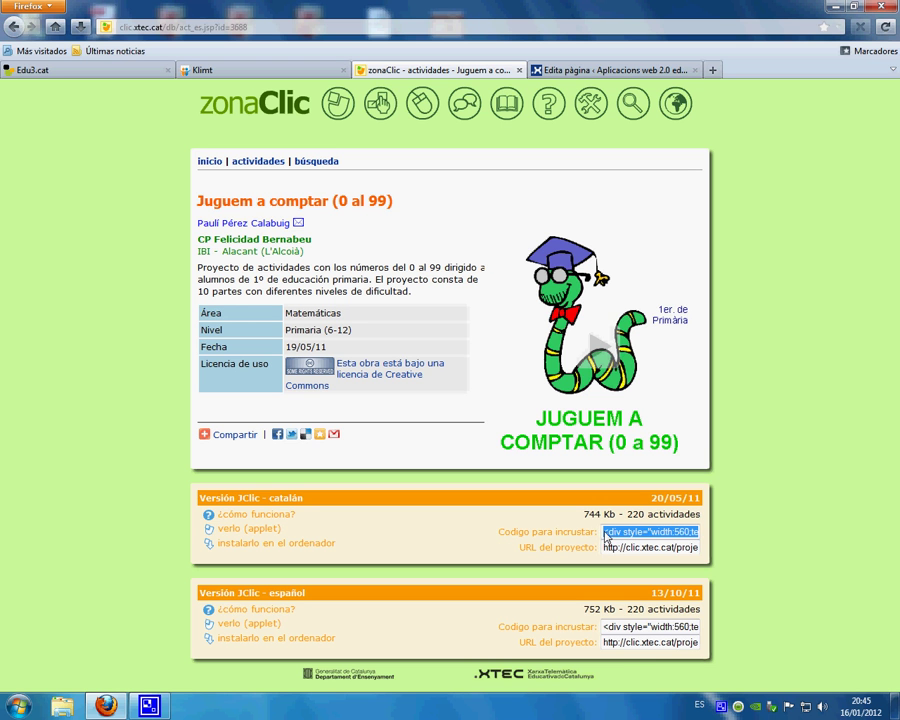
pyautogui.rightClick(605, 537)
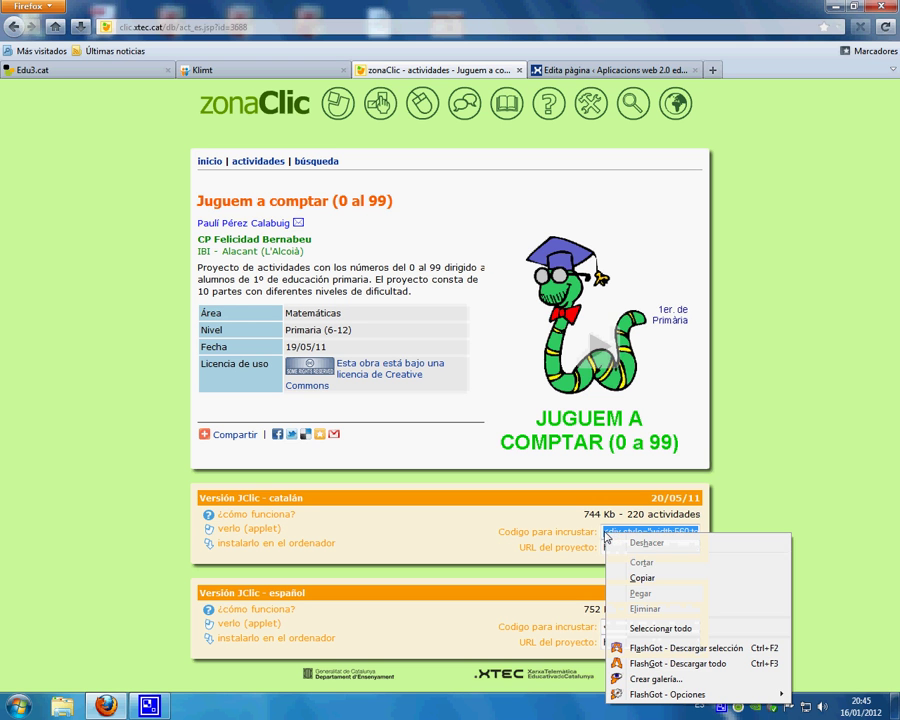
pyautogui.click(688, 629)
pyautogui.rightClick(675, 533)
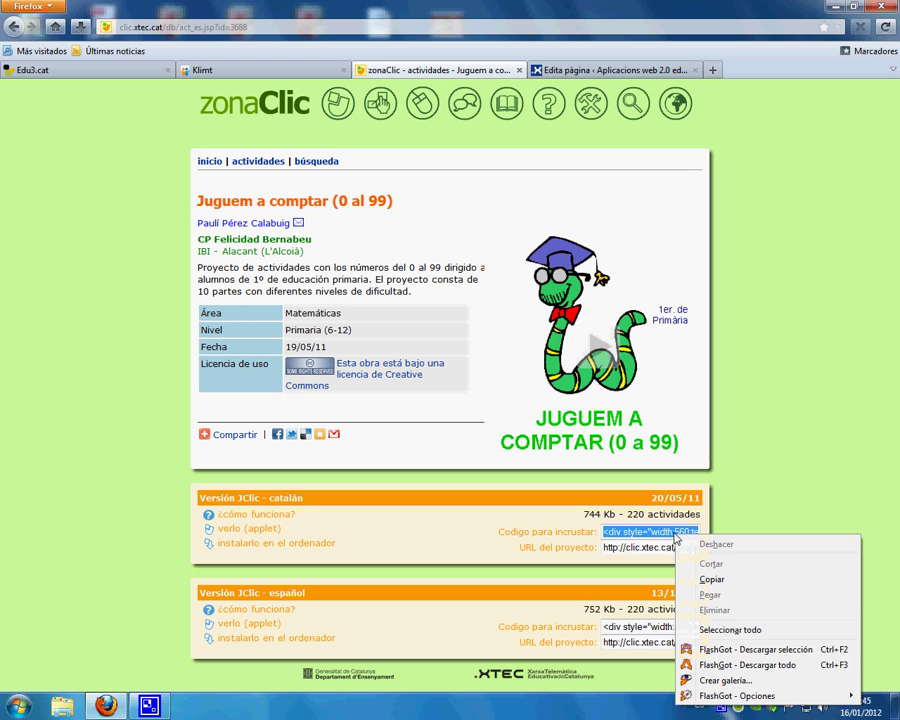
pyautogui.click(722, 582)
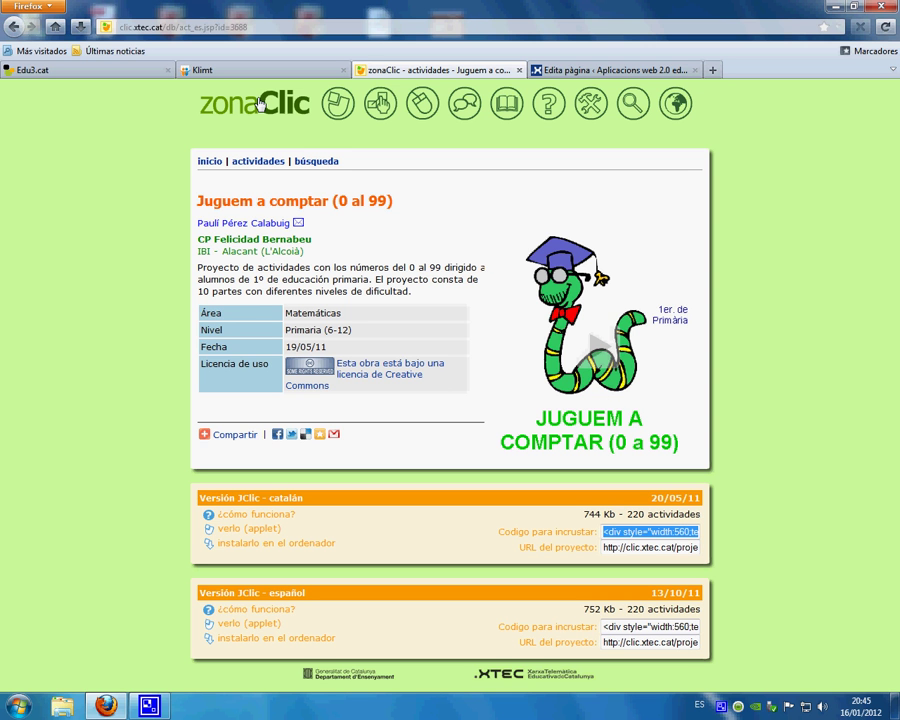
# Return to the blog editor and add a new page titled "JClic sobre els números 0 al 99"
pyautogui.click(628, 77)
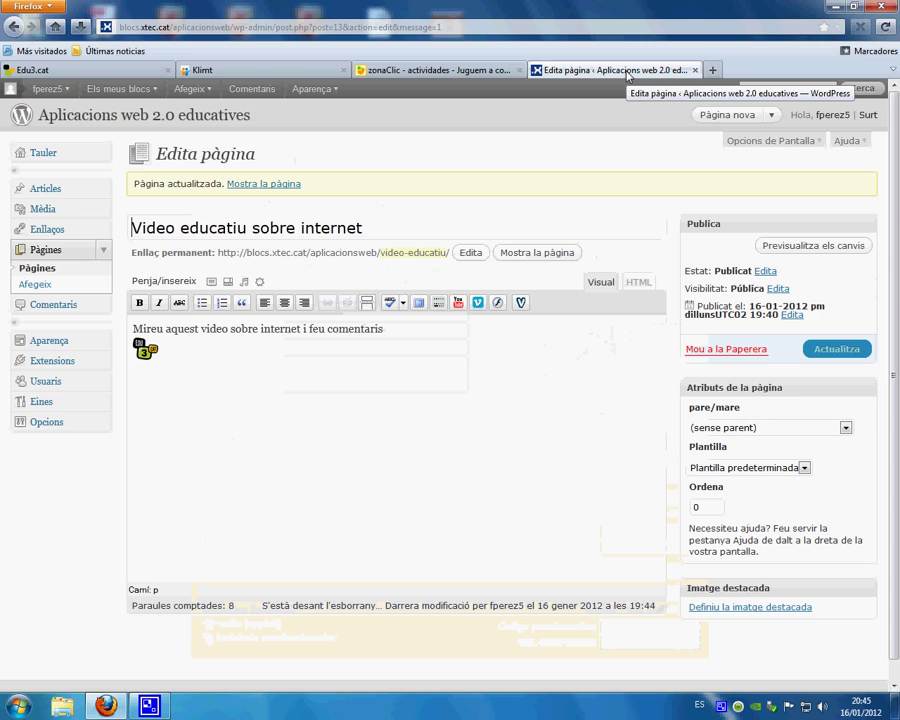
pyautogui.click(35, 285)
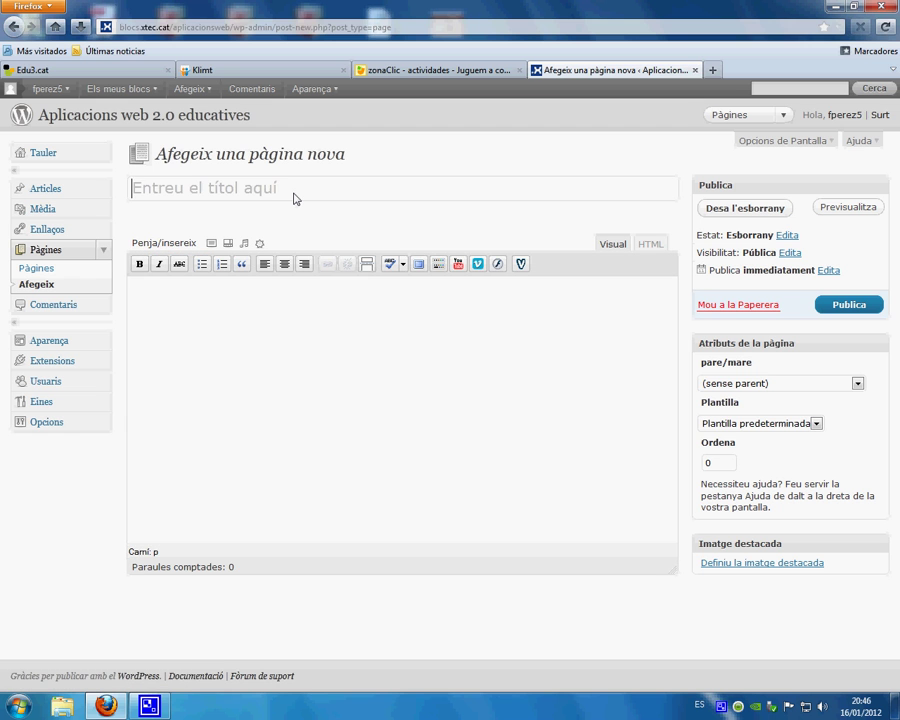
pyautogui.write('J')
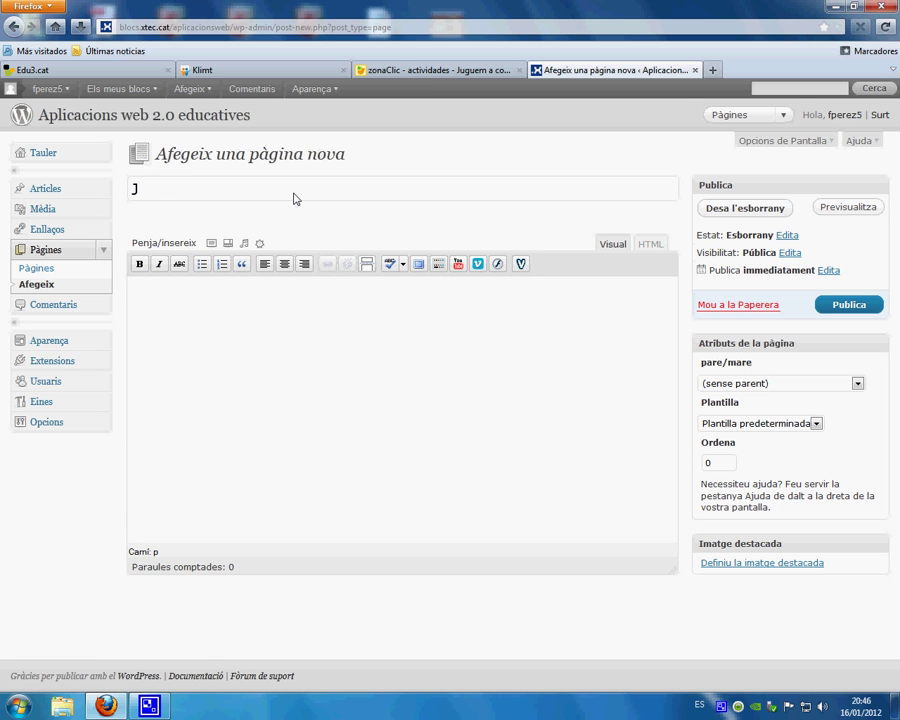
pyautogui.write('Clic sob')
pyautogui.write('rre')
pyautogui.press('BackSpace')
pyautogui.press('BackSpace')
pyautogui.press('BackSpace')
pyautogui.write('e ')
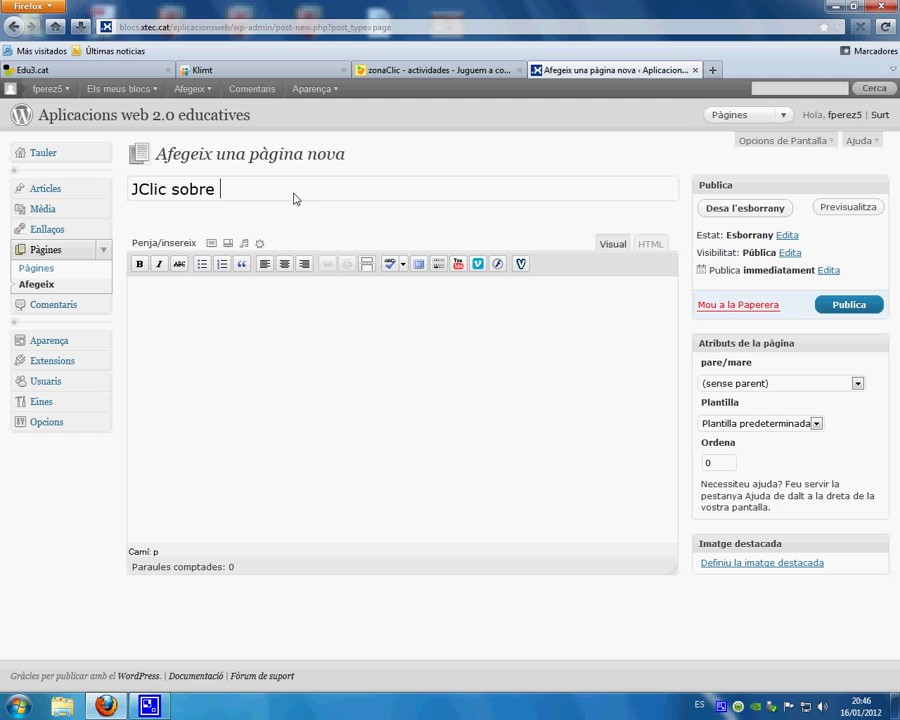
pyautogui.write('els números 0 al 99')
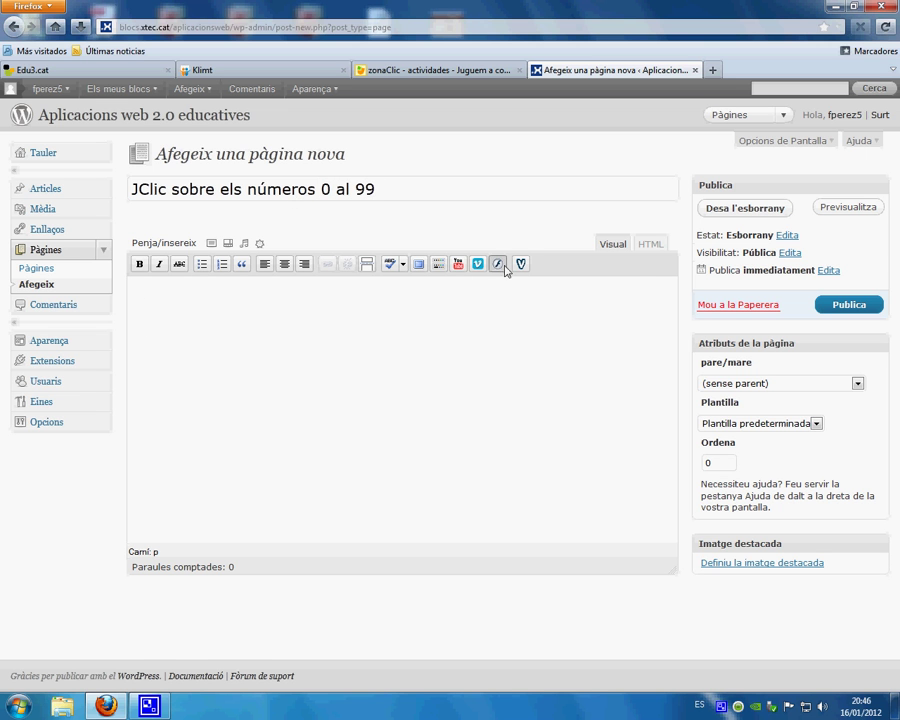
# Paste the copied JClic embed code into the new page's HTML source and publish the page
pyautogui.click(651, 248)
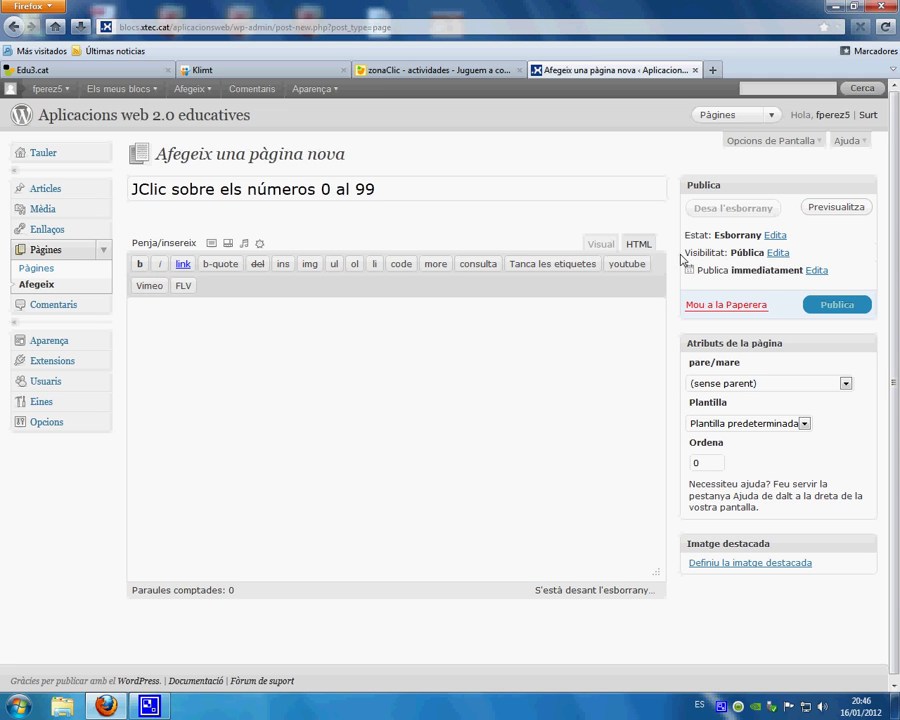
pyautogui.click(147, 308)
pyautogui.rightClick(147, 308)
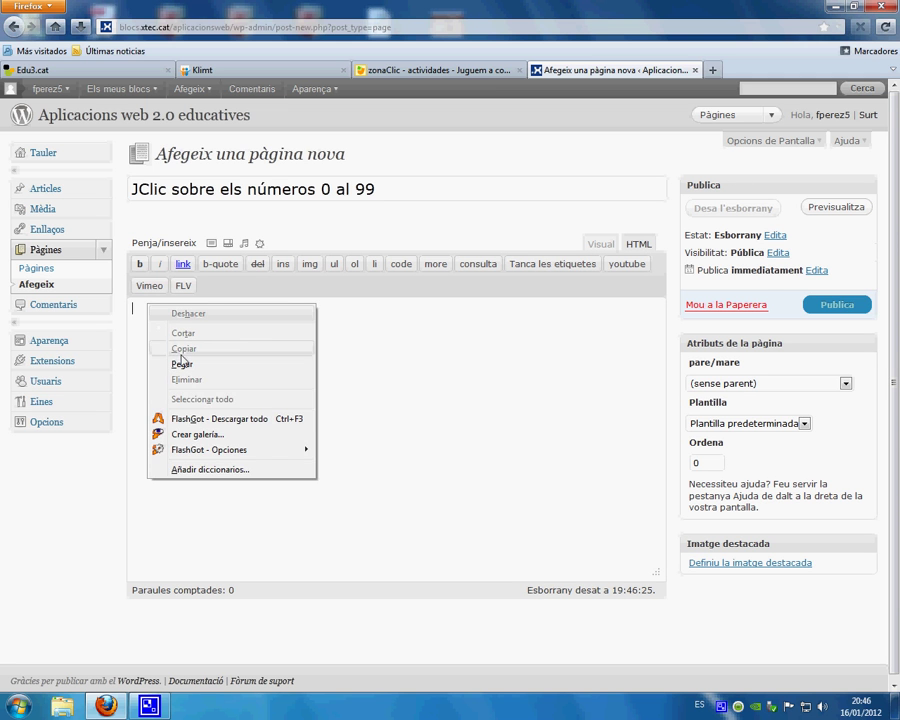
pyautogui.click(178, 361)
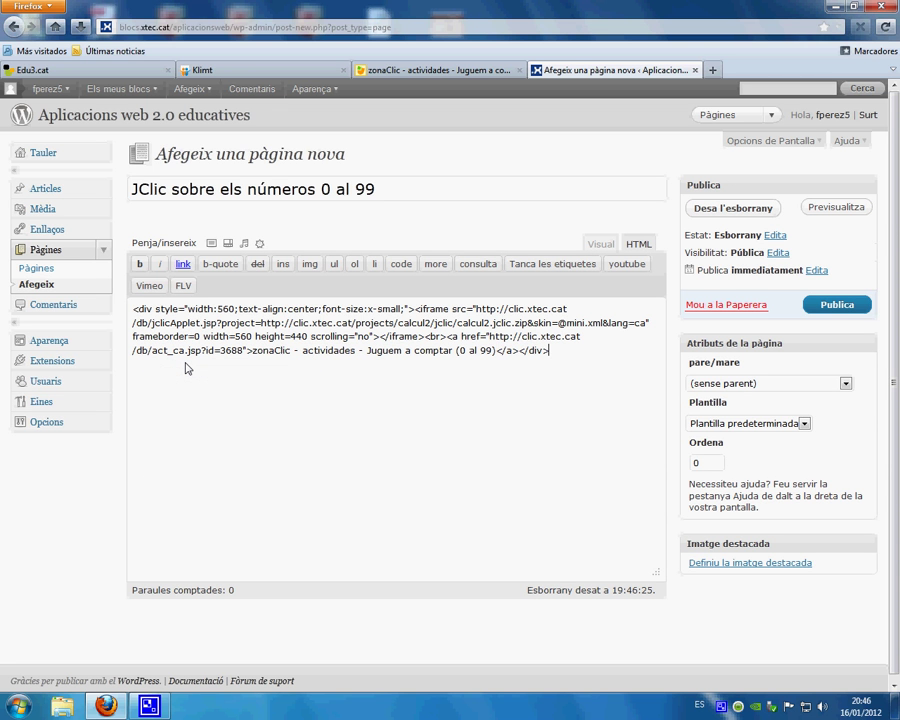
pyautogui.click(837, 304)
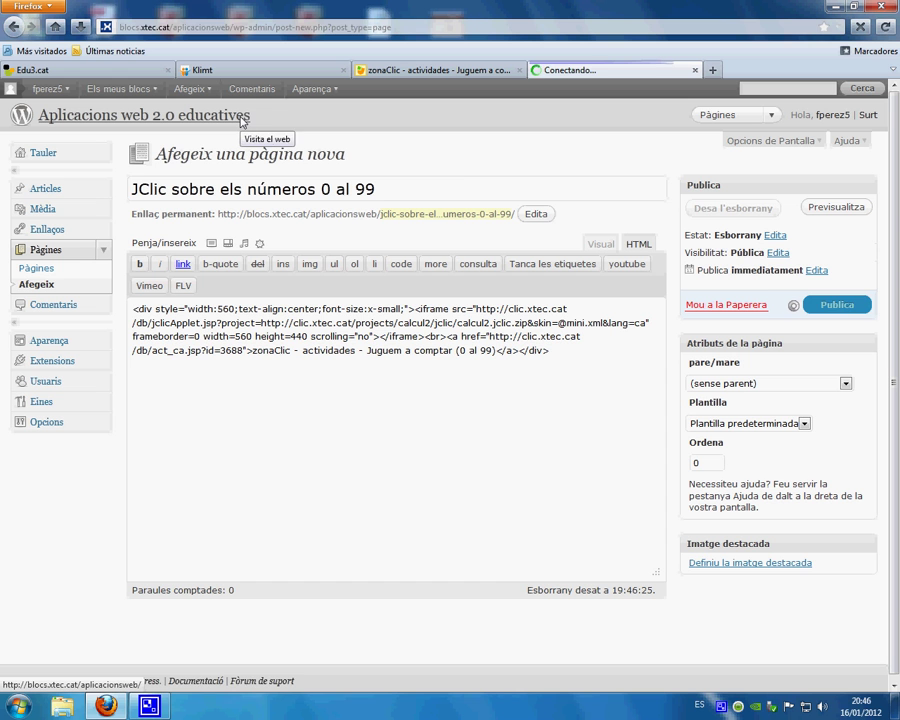
pyautogui.click(834, 304)
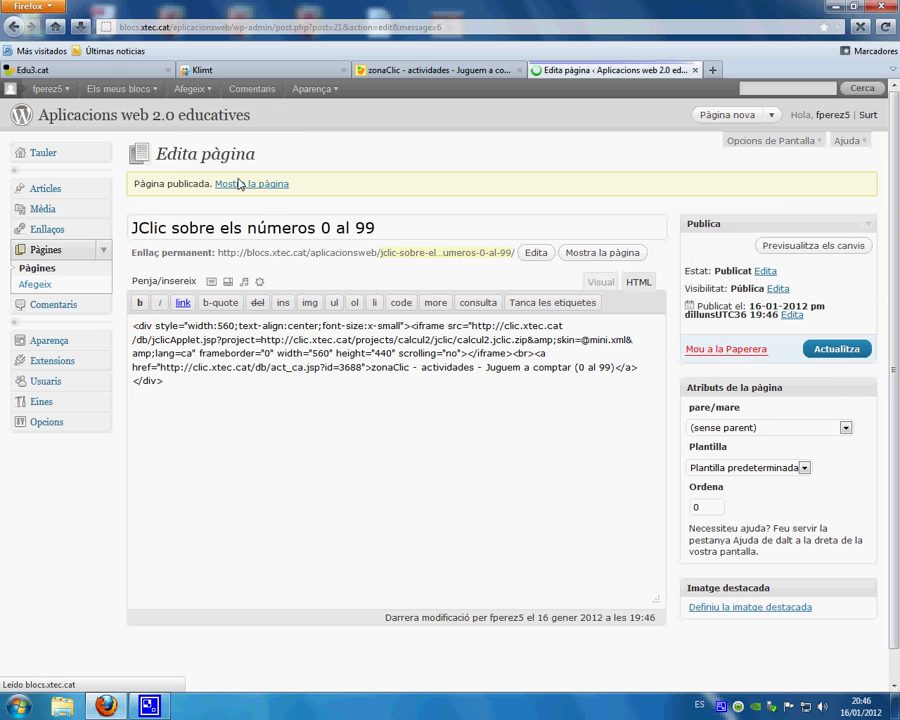
# Visit the public blog and view the embedded activity on the "JClic sobre els números 0 al 99" page
pyautogui.click(179, 122)
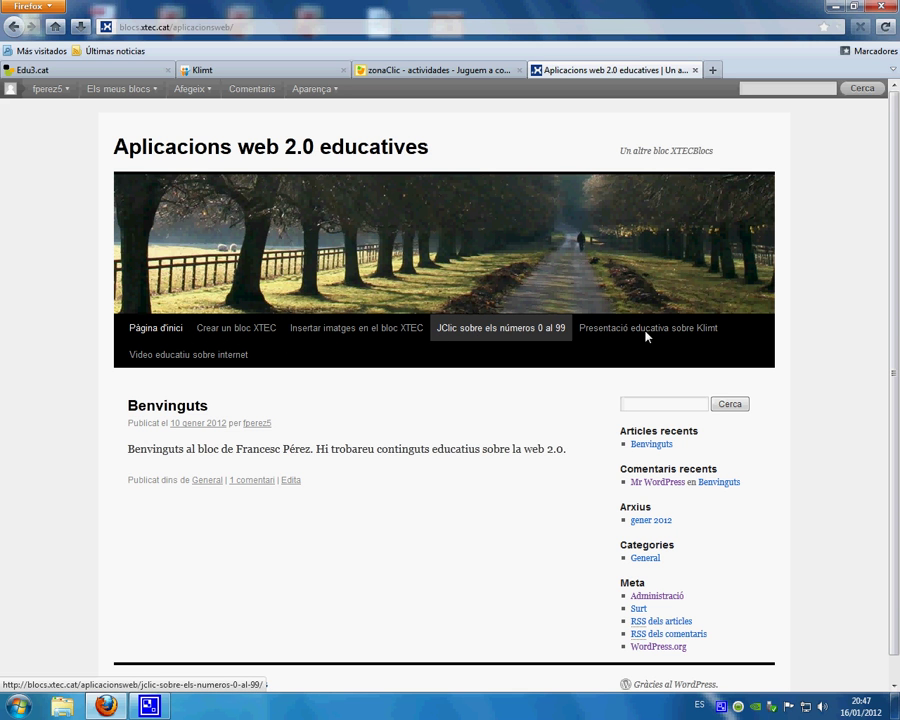
pyautogui.click(505, 328)
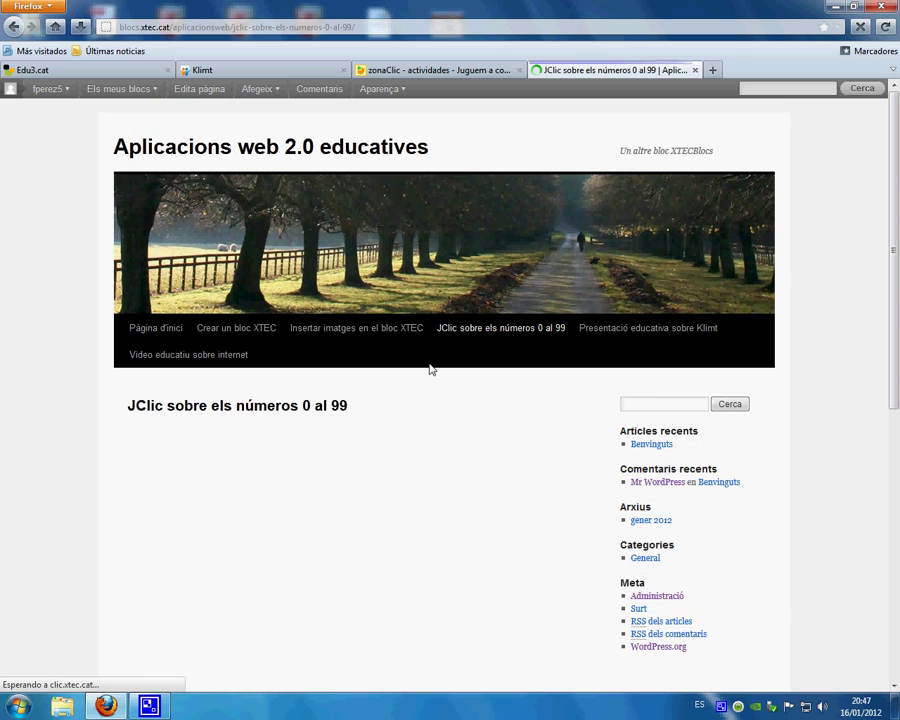
pyautogui.scroll(-3, 430, 369)
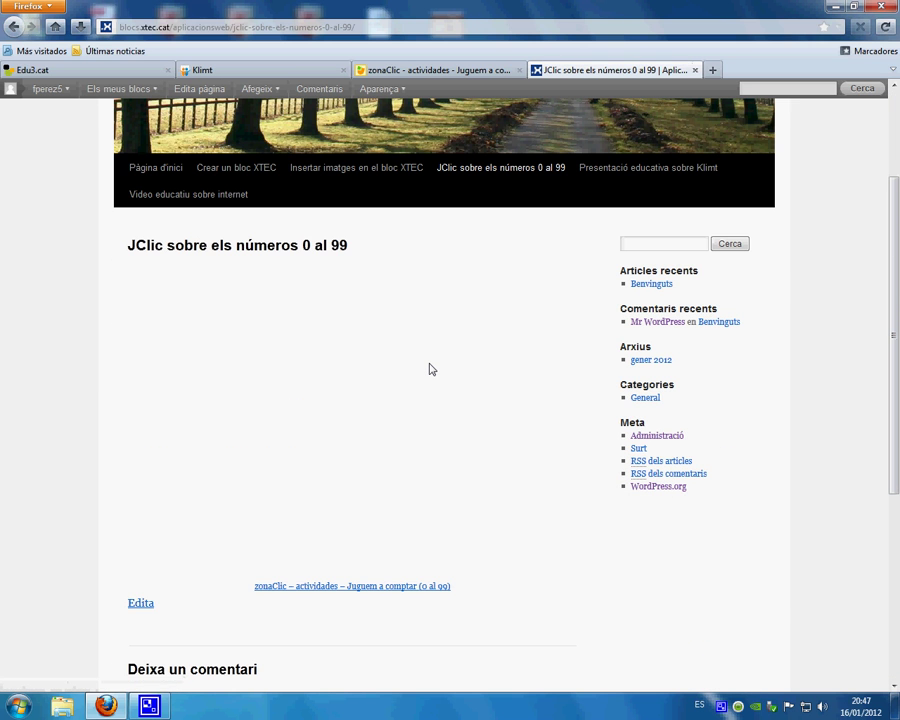